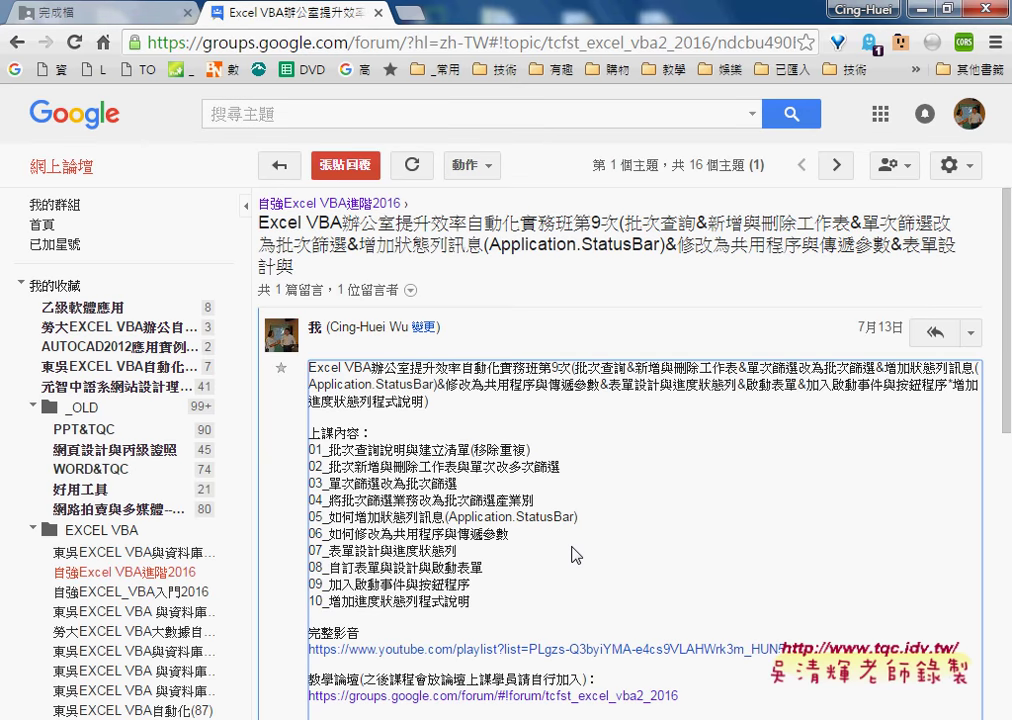
In Google Drive, open the _雲端白板畫面 folder under EXCEL VBA大數據自動化進階 and show it as a list.
{"action": "left_click", "coordinate": [80, 14]}
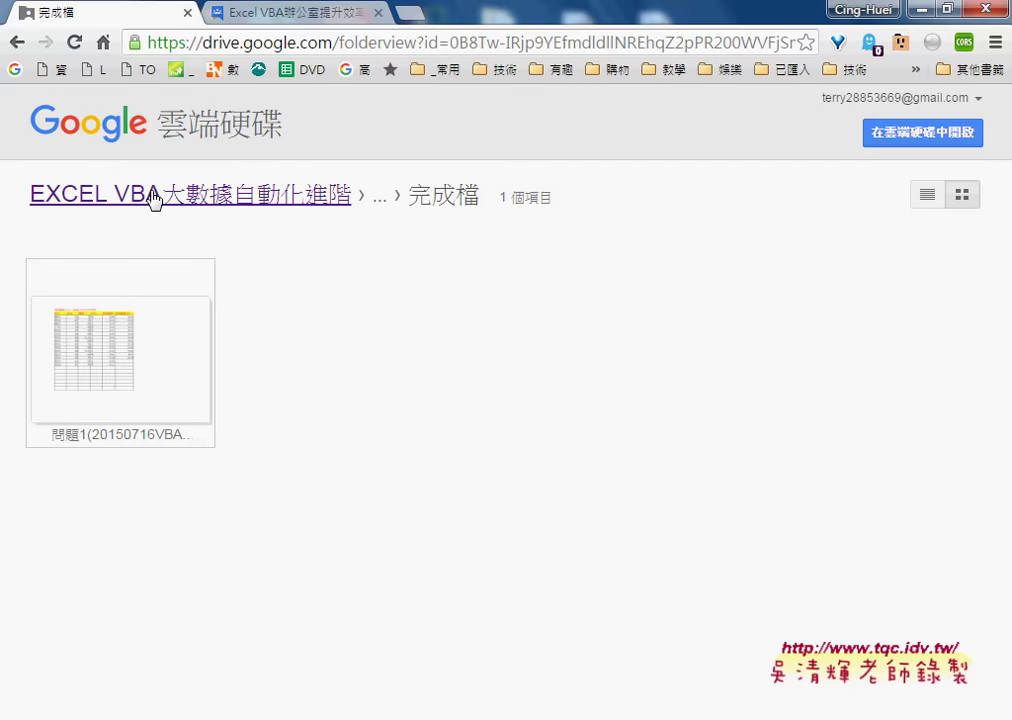
{"action": "left_click", "coordinate": [221, 205]}
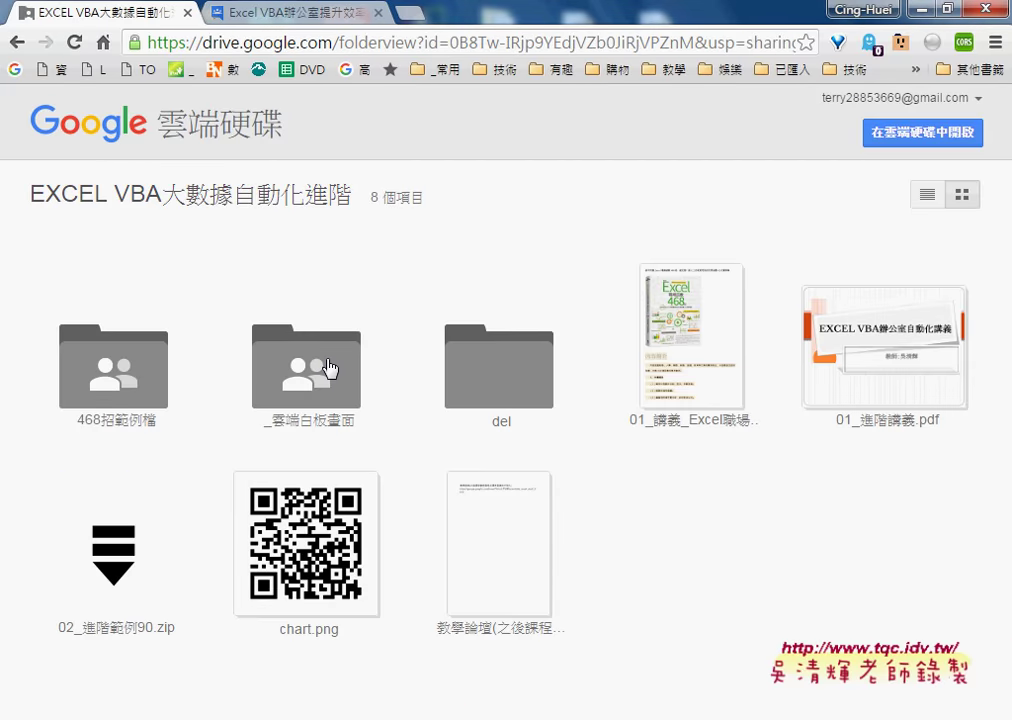
{"action": "left_click", "coordinate": [329, 369]}
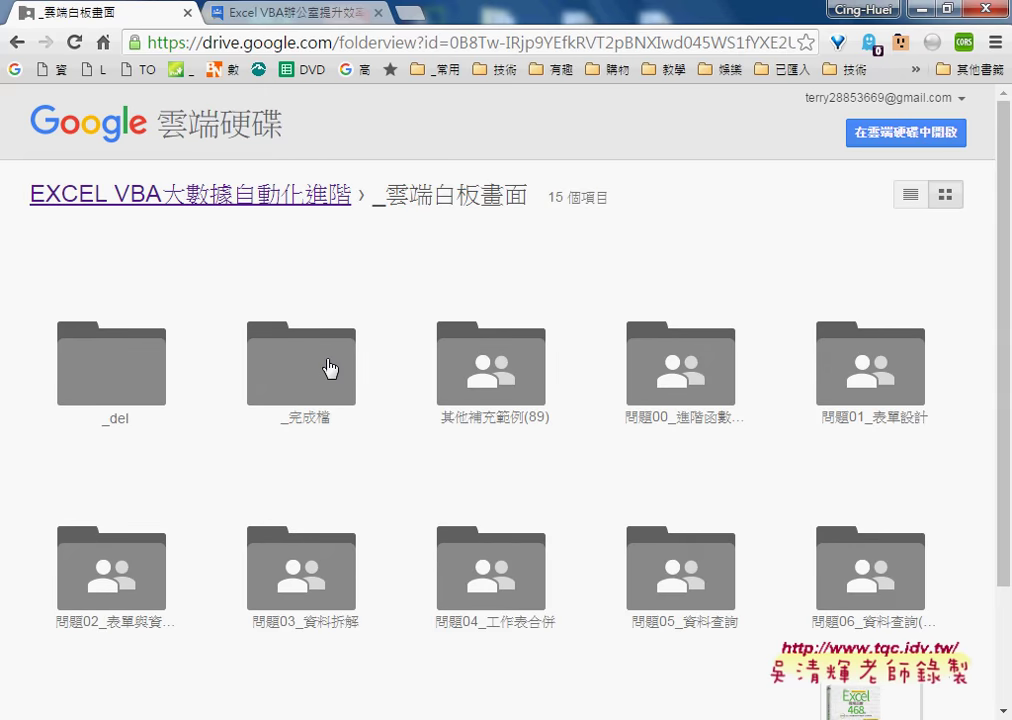
{"action": "left_click", "coordinate": [910, 195]}
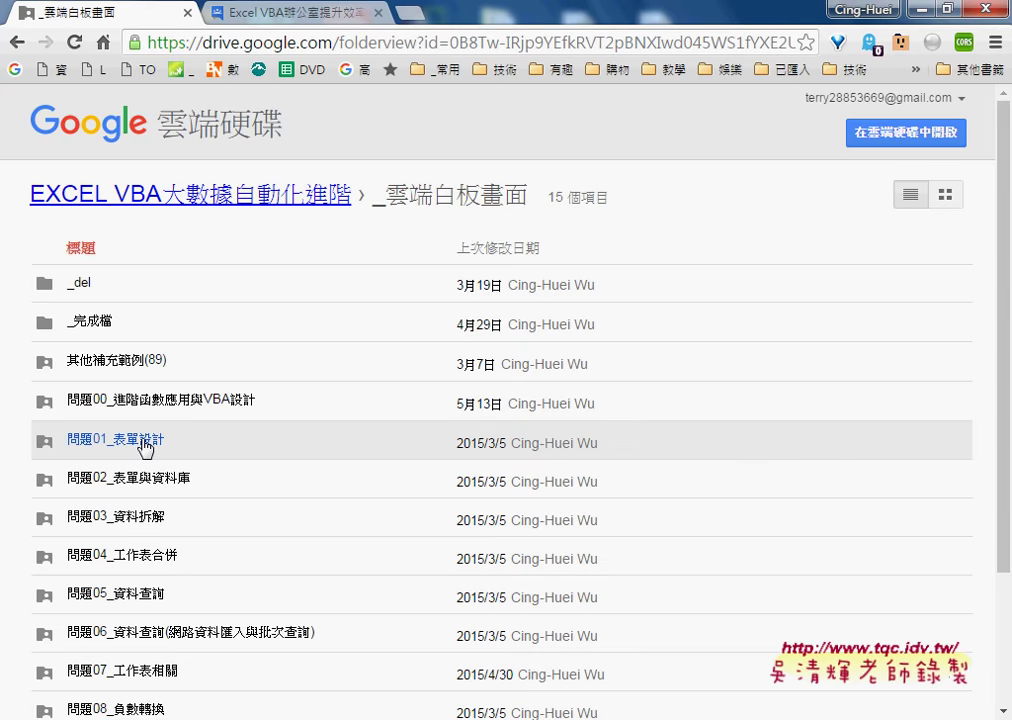
Bring the standard-weight workbook to the front and select the empty row B18:F18.
{"action": "mouse_move", "coordinate": [394, 718]}
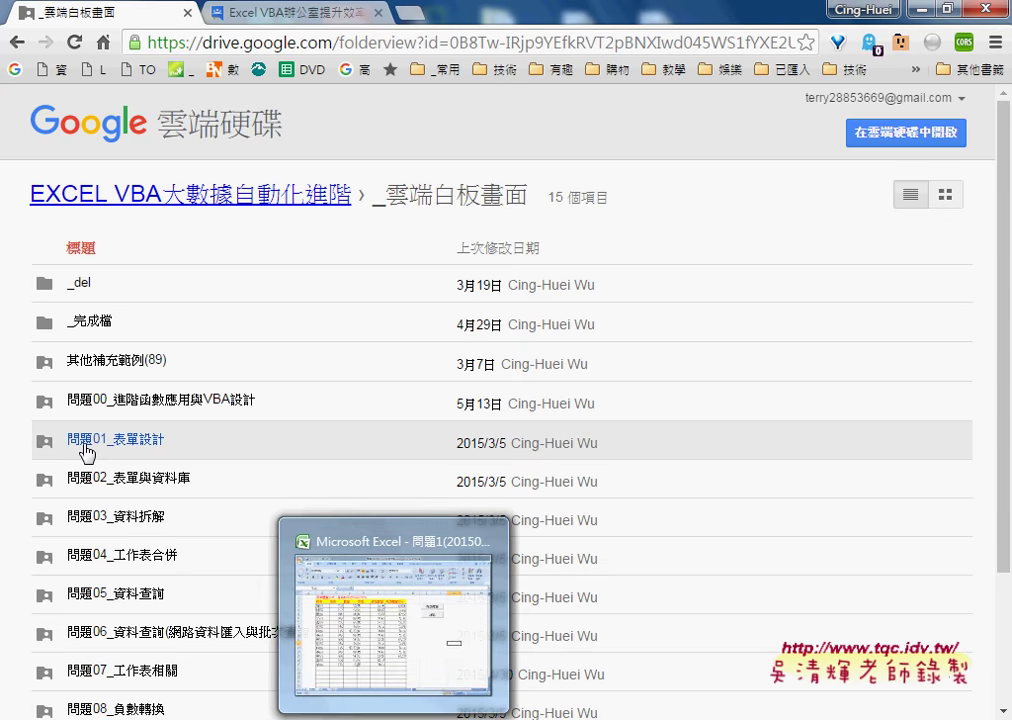
{"action": "left_click", "coordinate": [405, 718]}
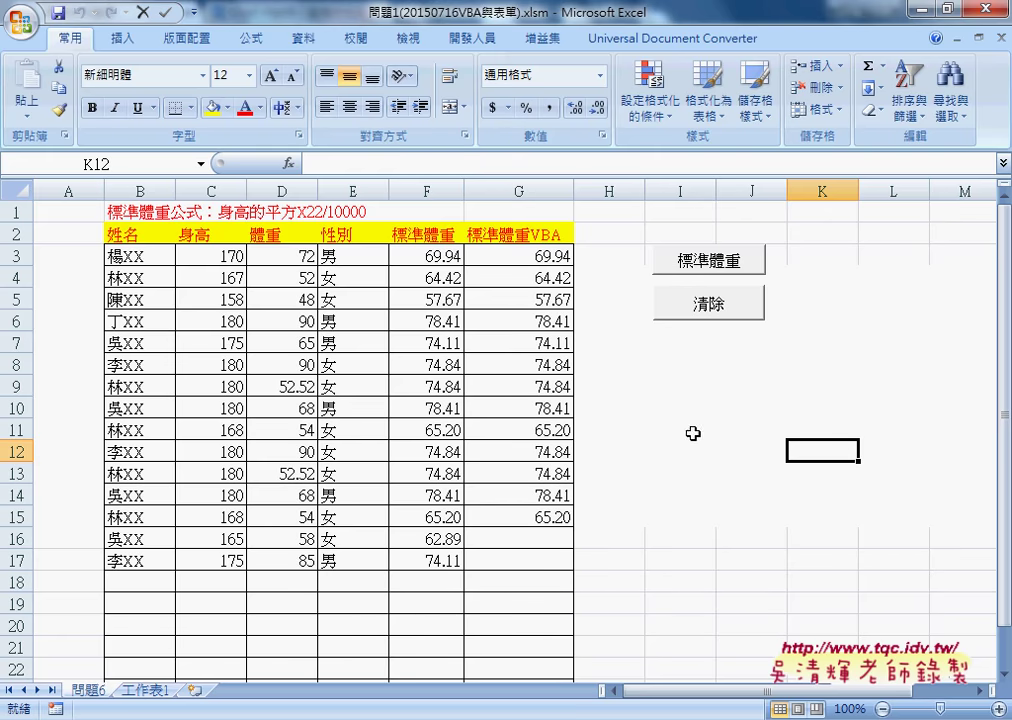
{"action": "left_click_drag", "start_coordinate": [129, 589], "coordinate": [436, 582]}
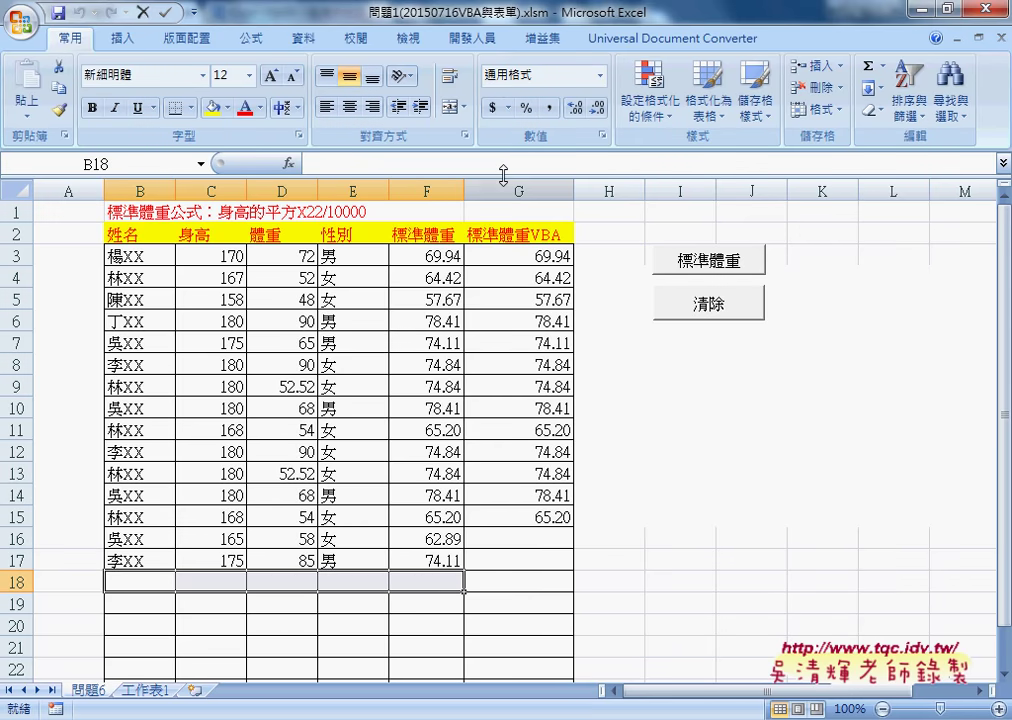
From the Visual Basic editor, open the home form and run it over the sheet.
{"action": "left_click", "coordinate": [470, 40]}
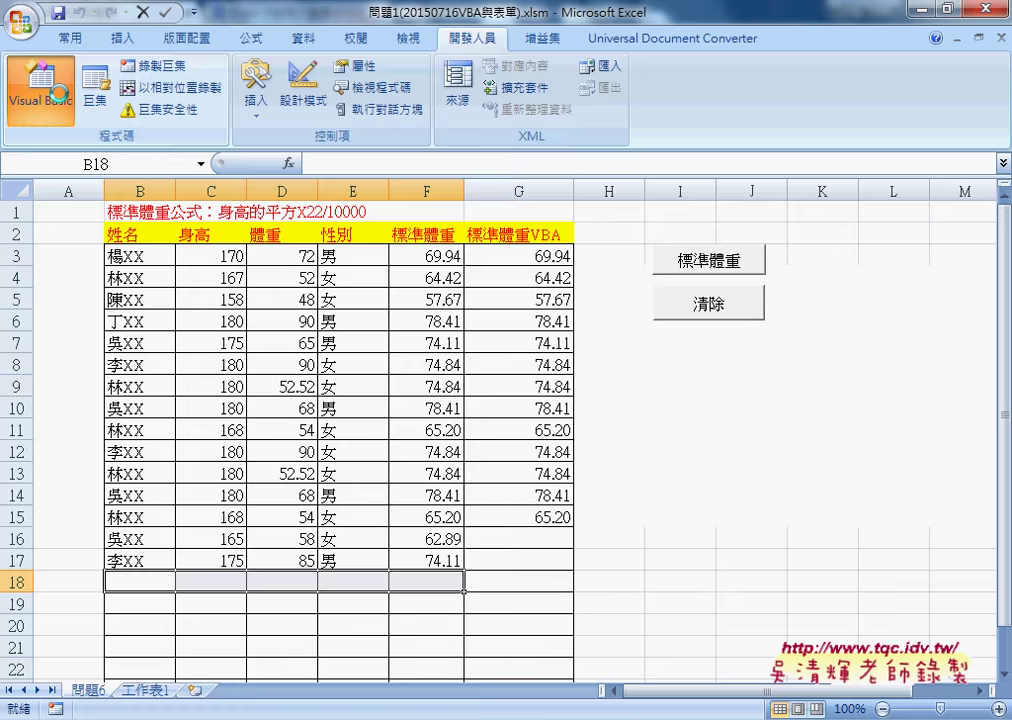
{"action": "left_click", "coordinate": [45, 85]}
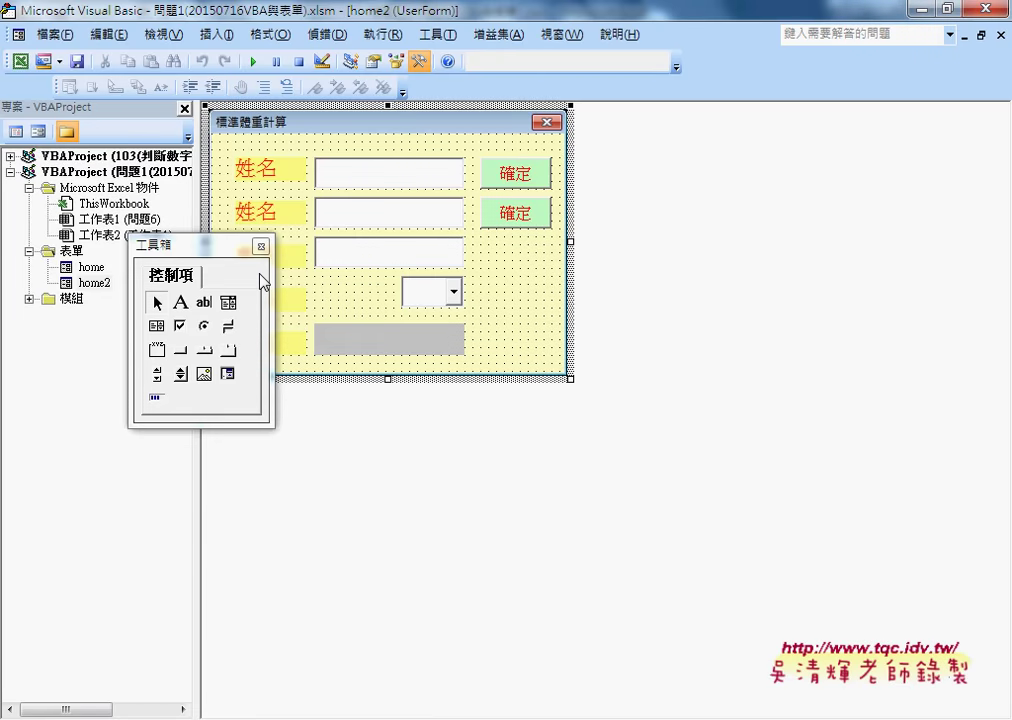
{"action": "left_click_drag", "start_coordinate": [221, 247], "coordinate": [713, 250]}
{"action": "double_click", "coordinate": [91, 267]}
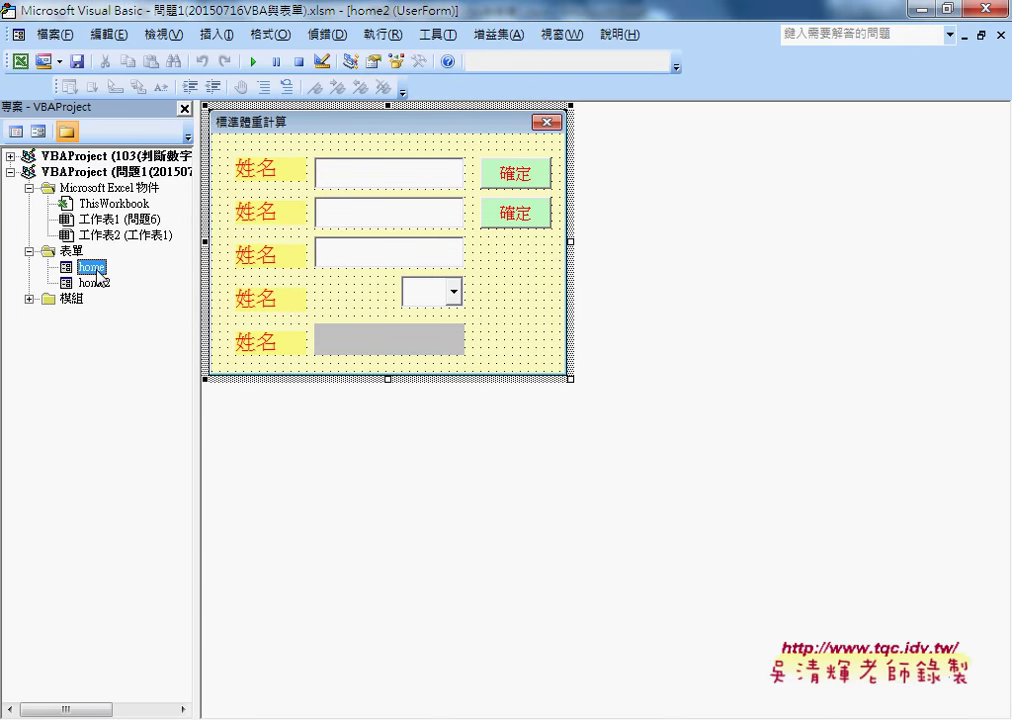
{"action": "left_click", "coordinate": [253, 66]}
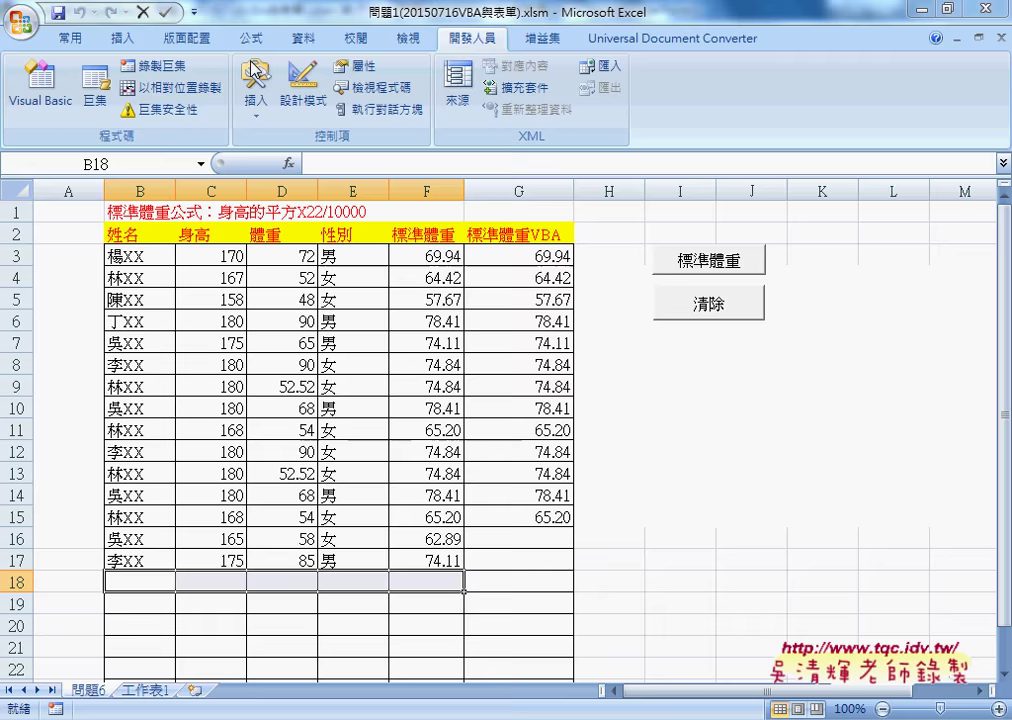
{"action": "left_click_drag", "start_coordinate": [670, 240], "coordinate": [706, 240]}
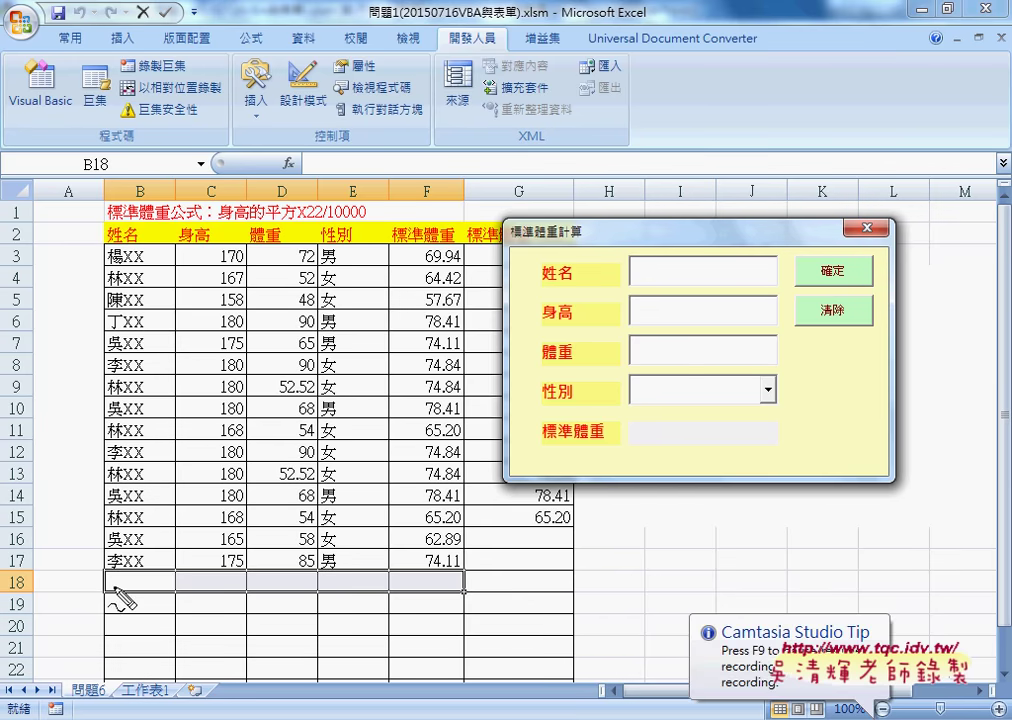
{"action": "mouse_move", "coordinate": [692, 262]}
{"action": "left_mouse_down"}
{"action": "mouse_move", "coordinate": [686, 373]}
{"action": "mouse_move", "coordinate": [711, 387]}
{"action": "left_mouse_up"}
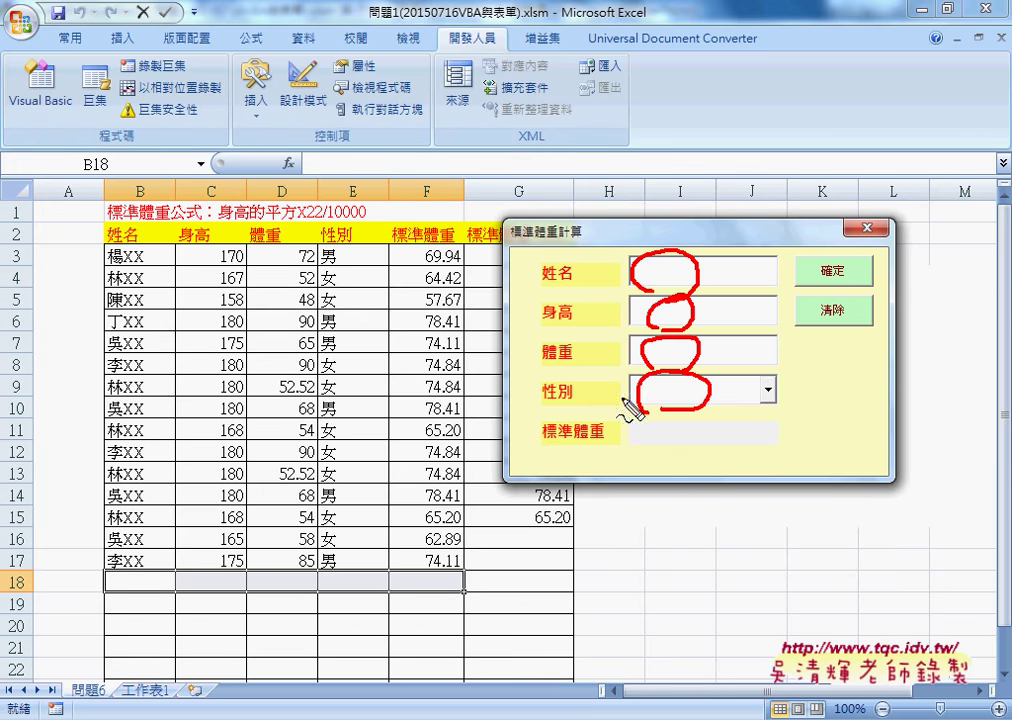
{"action": "mouse_move", "coordinate": [620, 386]}
{"action": "left_mouse_down"}
{"action": "mouse_move", "coordinate": [633, 434]}
{"action": "mouse_move", "coordinate": [690, 452]}
{"action": "left_mouse_up"}
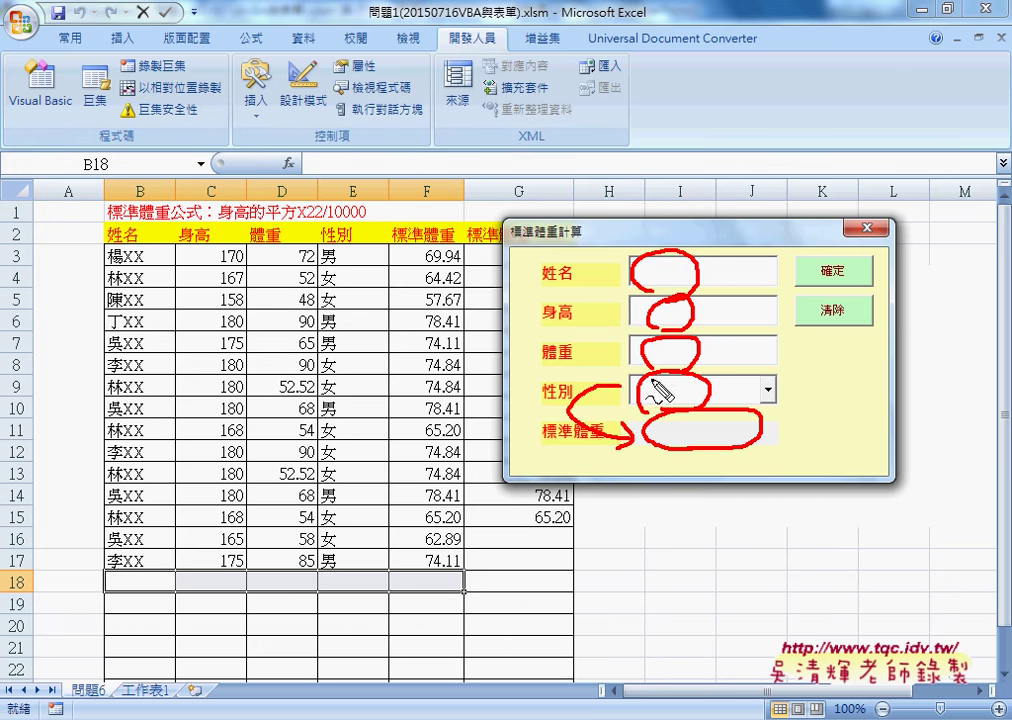
{"action": "mouse_move", "coordinate": [845, 269]}
{"action": "left_mouse_down"}
{"action": "mouse_move", "coordinate": [836, 279]}
{"action": "mouse_move", "coordinate": [842, 264]}
{"action": "left_mouse_up"}
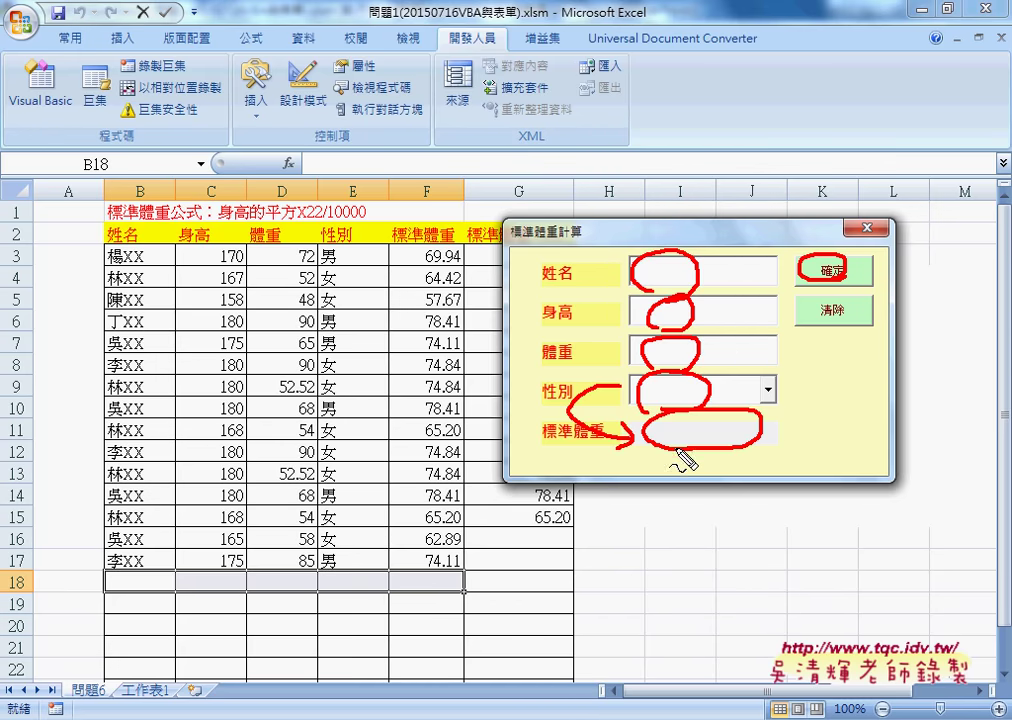
{"action": "left_click_drag", "start_coordinate": [101, 575], "coordinate": [460, 598]}
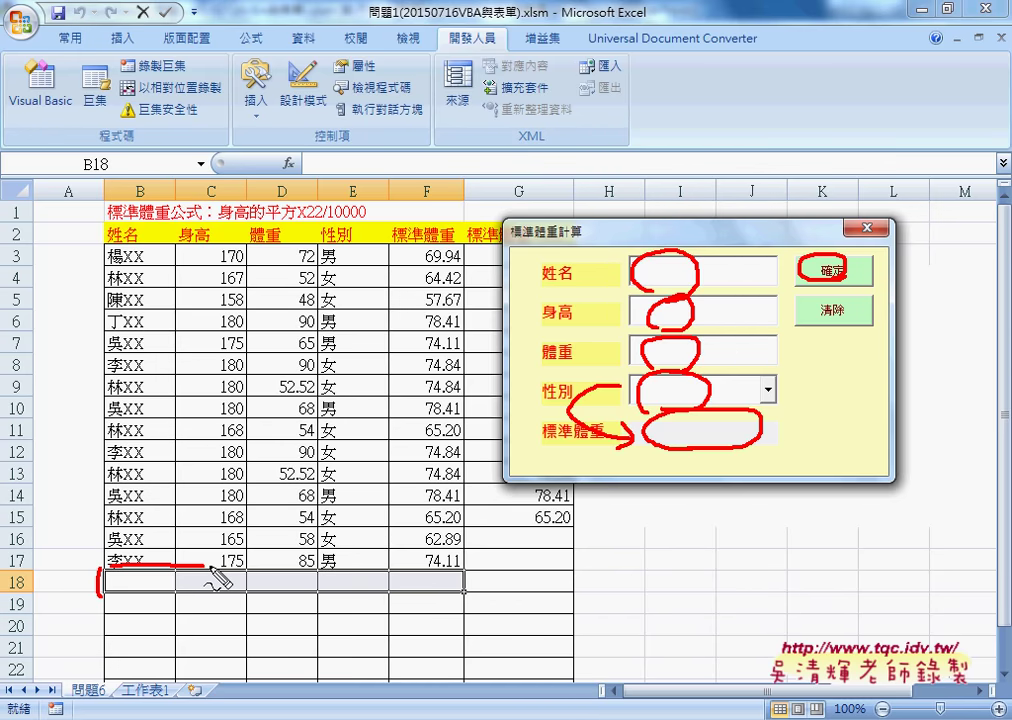
{"action": "left_click_drag", "start_coordinate": [106, 598], "coordinate": [460, 597]}
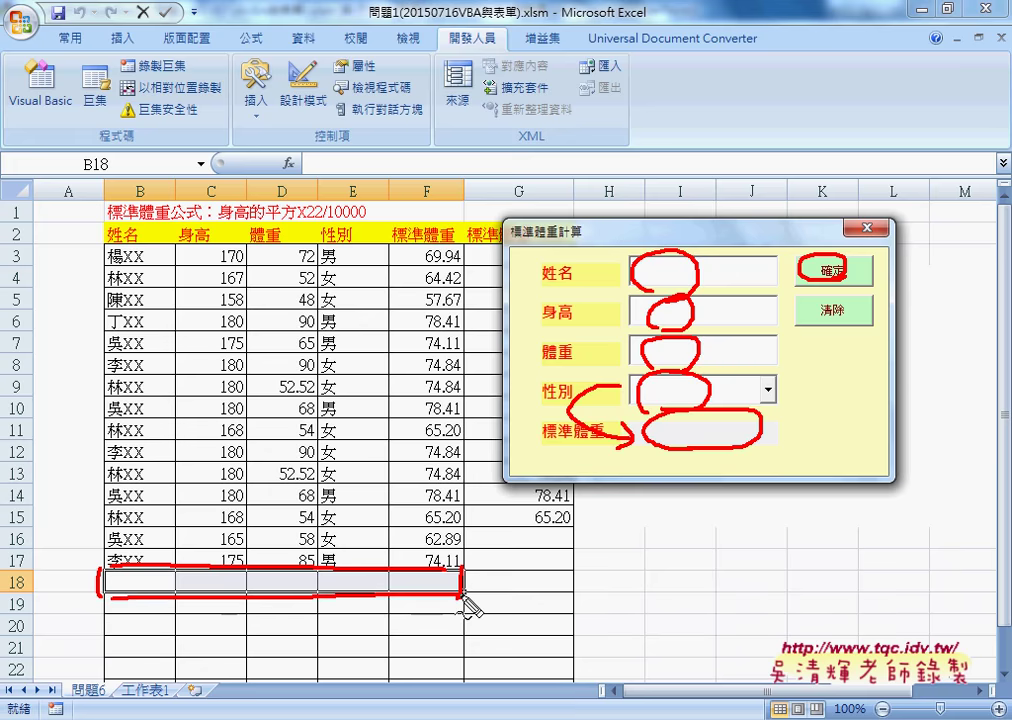
{"action": "mouse_move", "coordinate": [587, 490]}
{"action": "left_mouse_down"}
{"action": "mouse_move", "coordinate": [524, 580]}
{"action": "mouse_move", "coordinate": [481, 578]}
{"action": "mouse_move", "coordinate": [505, 595]}
{"action": "left_mouse_up"}
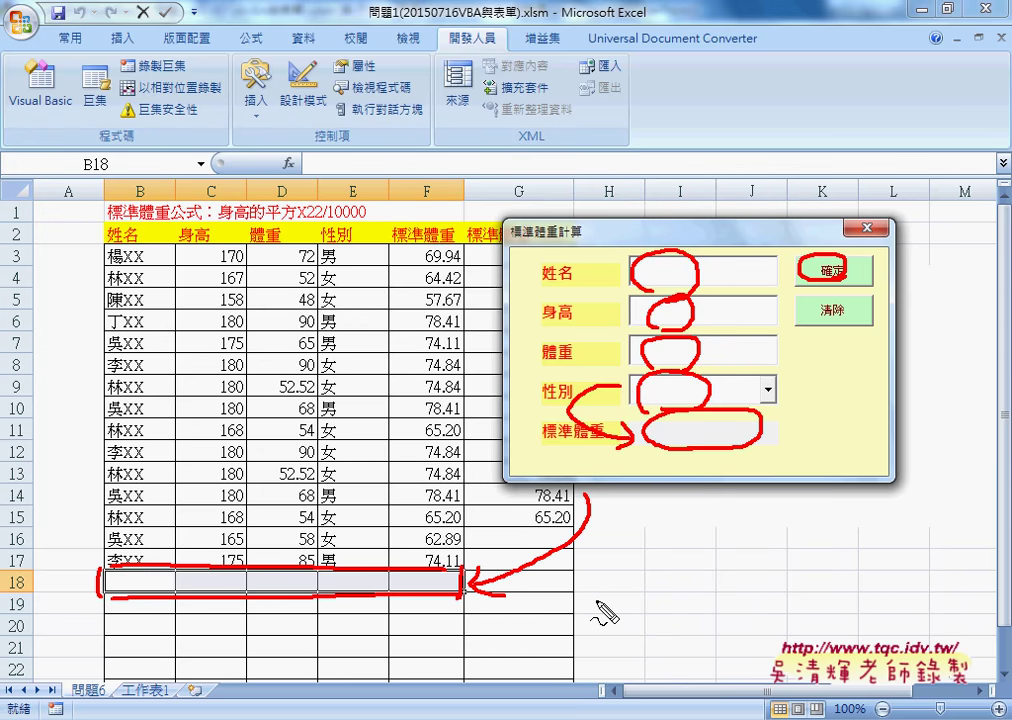
{"action": "key", "text": "Escape"}
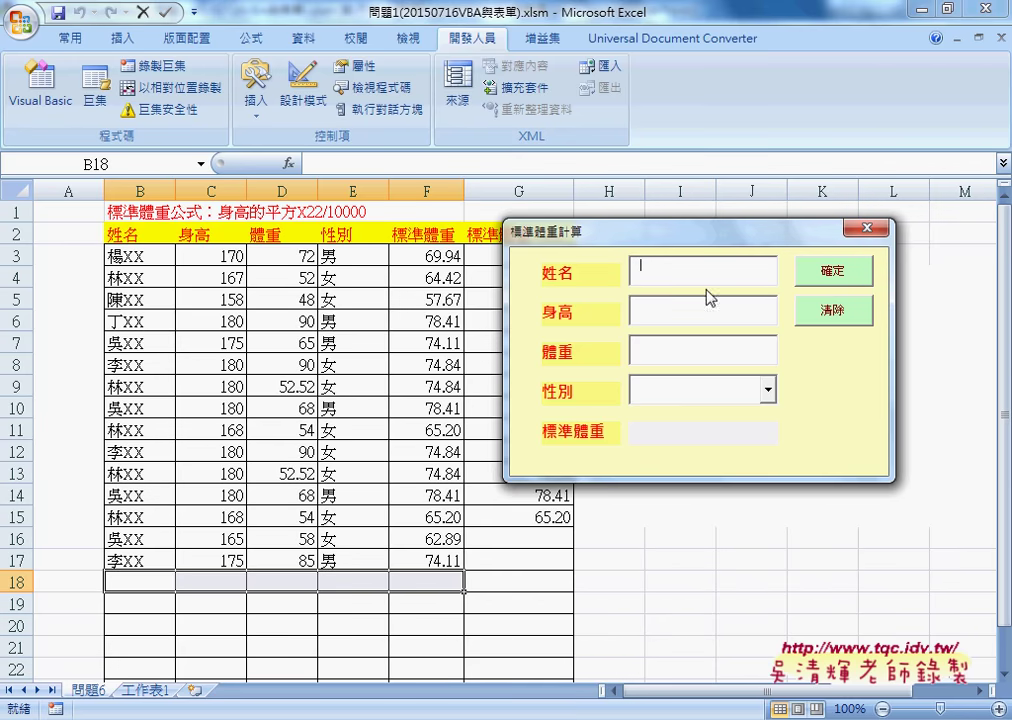
Enter AAA, height 180, weight 69 and gender 女 in the form, then confirm to get 74.84.
{"action": "type", "text": "AAA"}
{"action": "key", "text": "Tab"}
{"action": "type", "text": "180"}
{"action": "key", "text": "Tab"}
{"action": "type", "text": "69"}
{"action": "left_click", "coordinate": [766, 391]}
{"action": "left_click", "coordinate": [758, 412]}
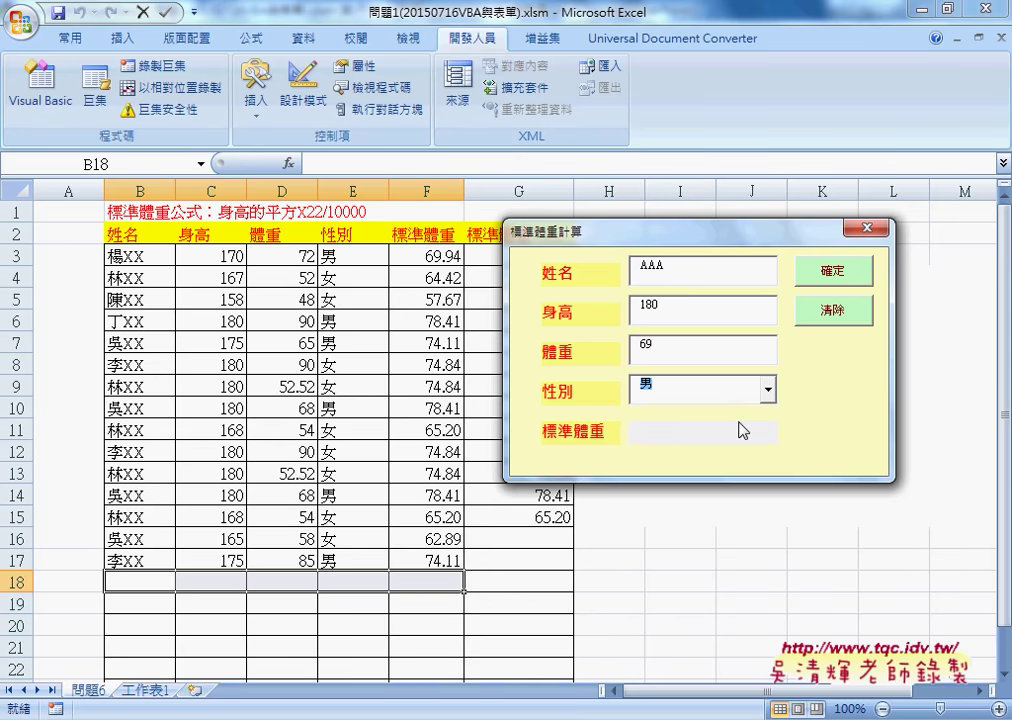
{"action": "left_click", "coordinate": [768, 392]}
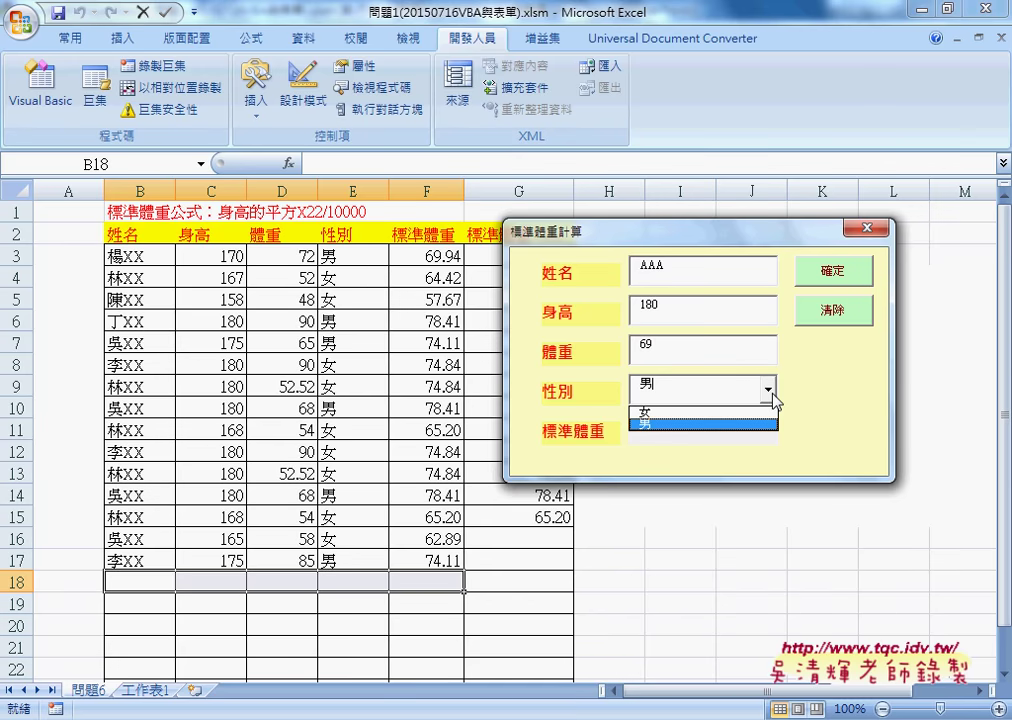
{"action": "left_click", "coordinate": [745, 415]}
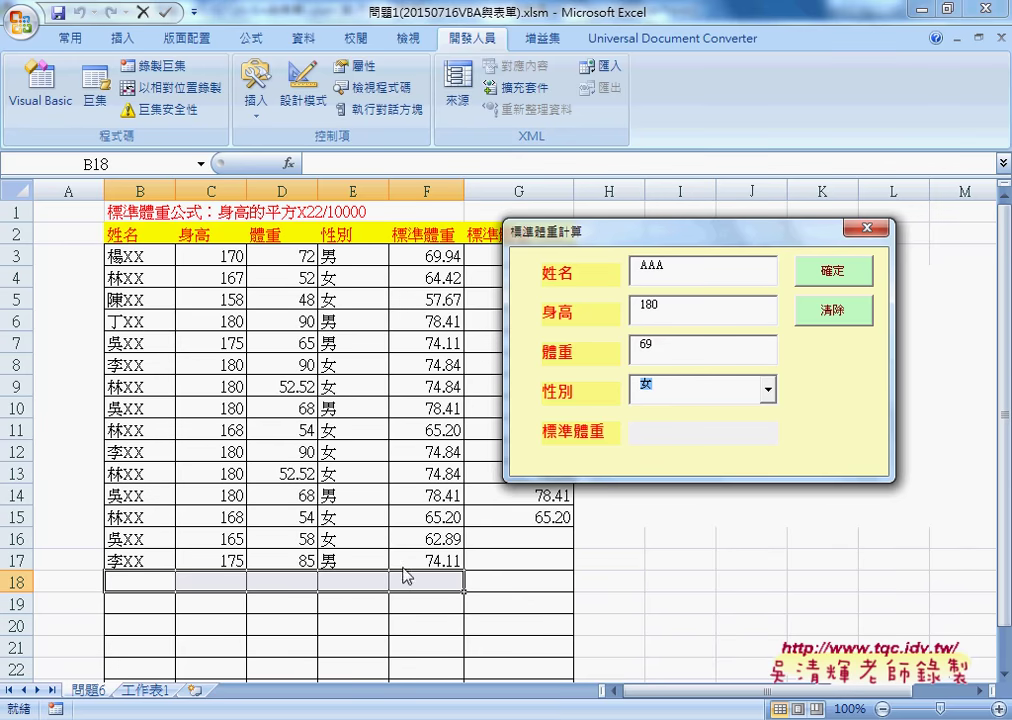
{"action": "left_click", "coordinate": [820, 278]}
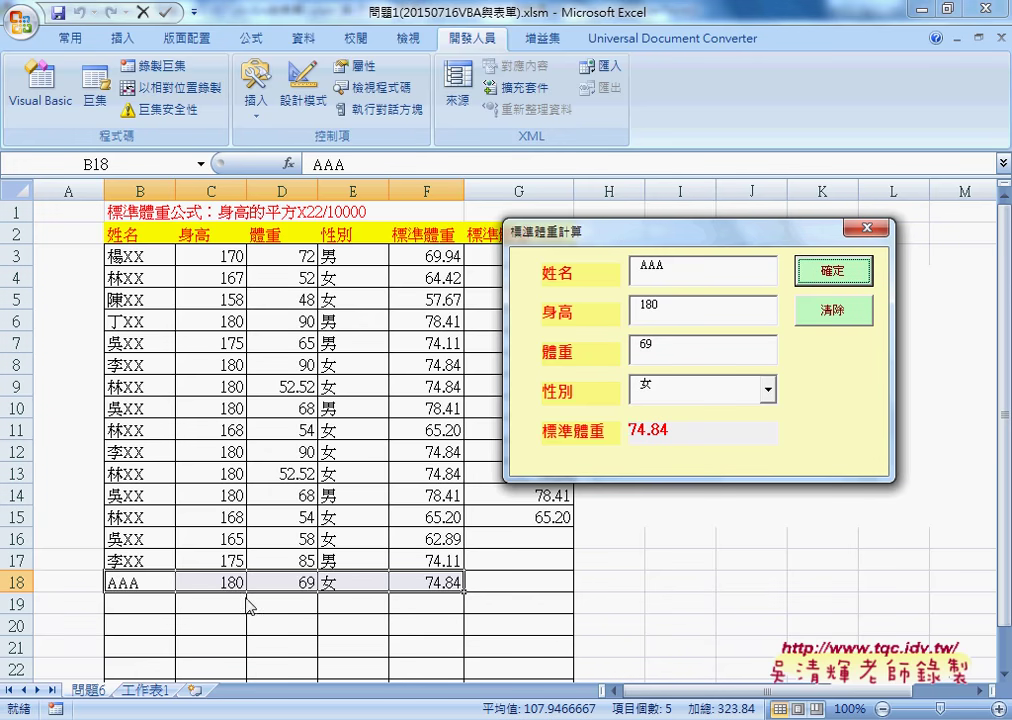
Change the name to BBB and gender to 男, then confirm to add the 78.41 record.
{"action": "left_click_drag", "start_coordinate": [682, 284], "coordinate": [597, 270]}
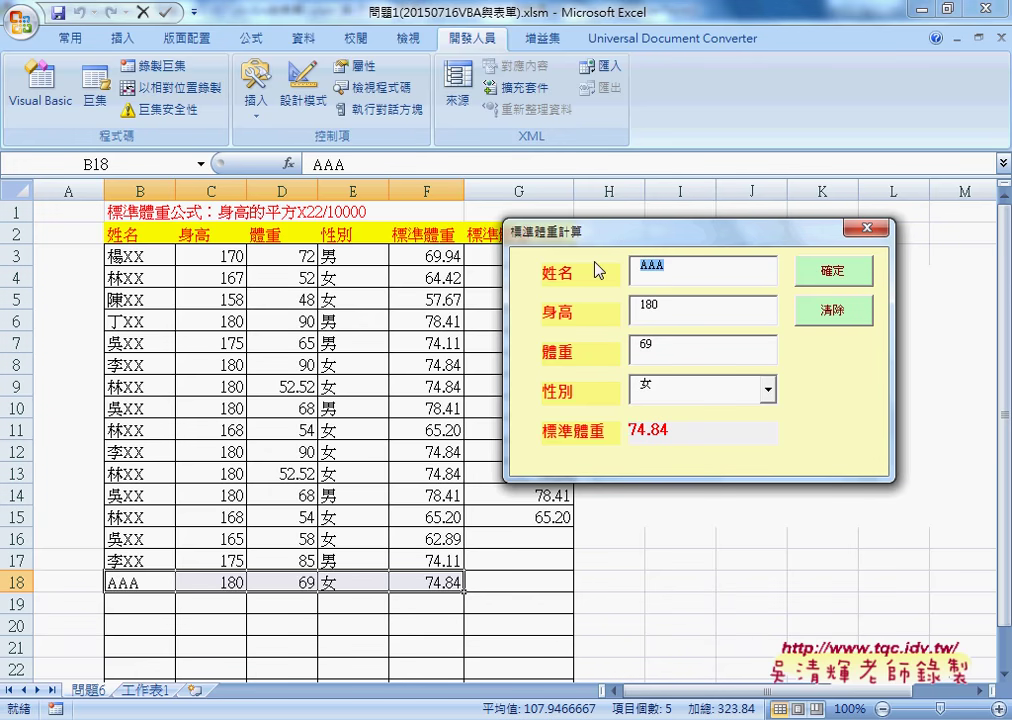
{"action": "type", "text": "B"}
{"action": "type", "text": "BB"}
{"action": "left_click", "coordinate": [767, 393]}
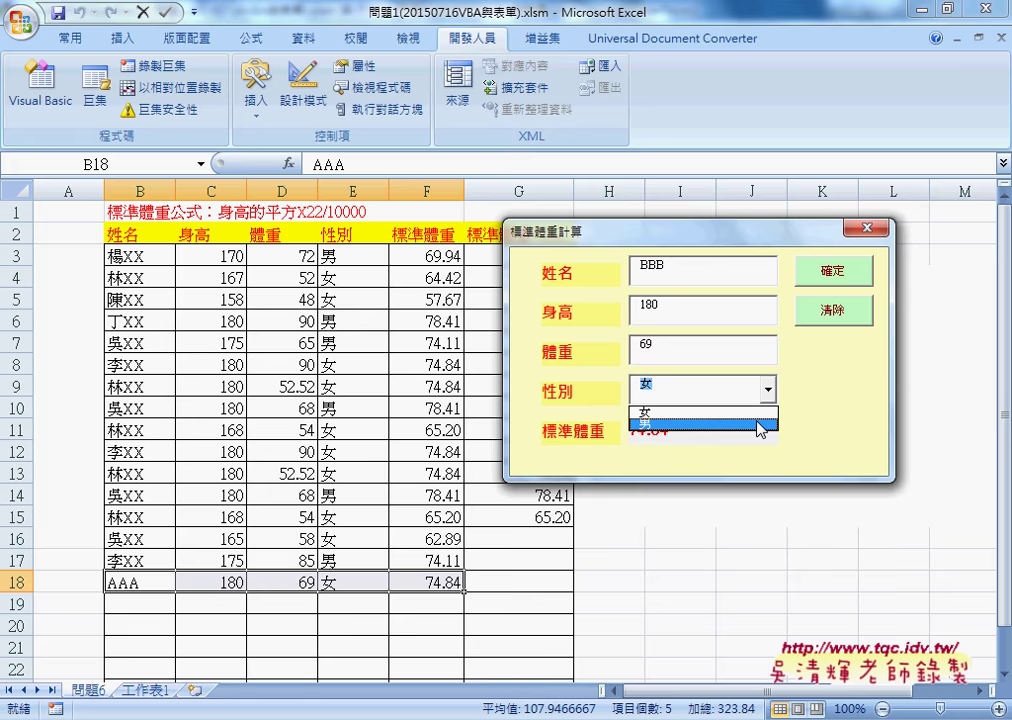
{"action": "left_click", "coordinate": [745, 423]}
{"action": "left_click", "coordinate": [849, 275]}
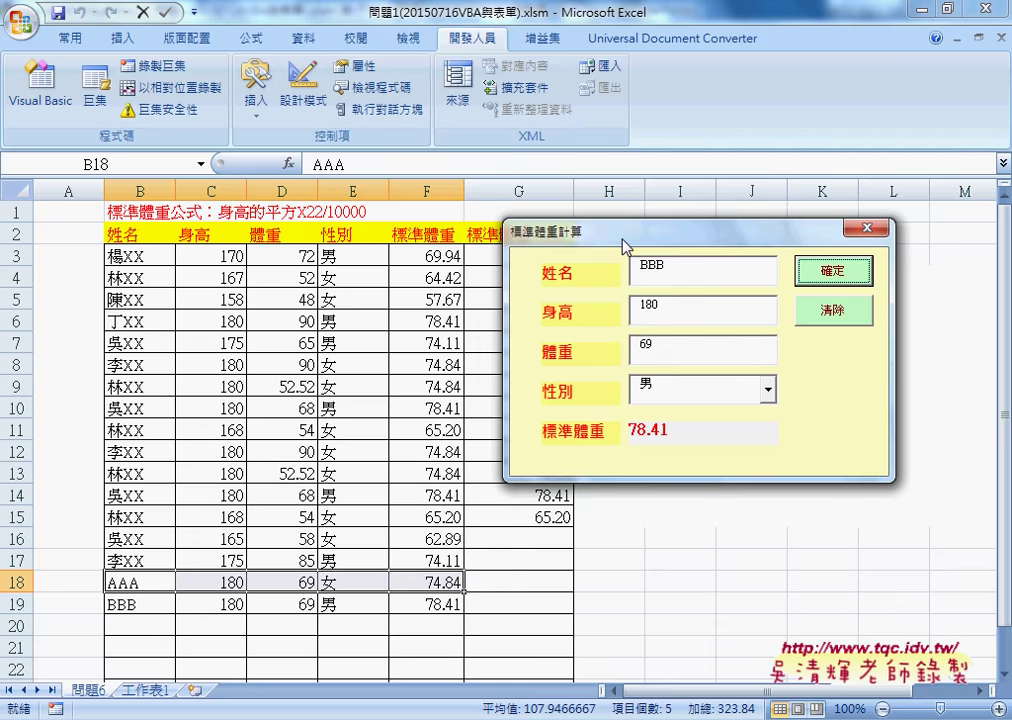
Move the entry form left to reveal column G and submit the BBB entry again.
{"action": "mouse_move", "coordinate": [623, 239]}
{"action": "left_mouse_down"}
{"action": "mouse_move", "coordinate": [597, 290]}
{"action": "mouse_move", "coordinate": [627, 324]}
{"action": "left_mouse_up"}
{"action": "left_click_drag", "start_coordinate": [640, 343], "coordinate": [394, 367]}
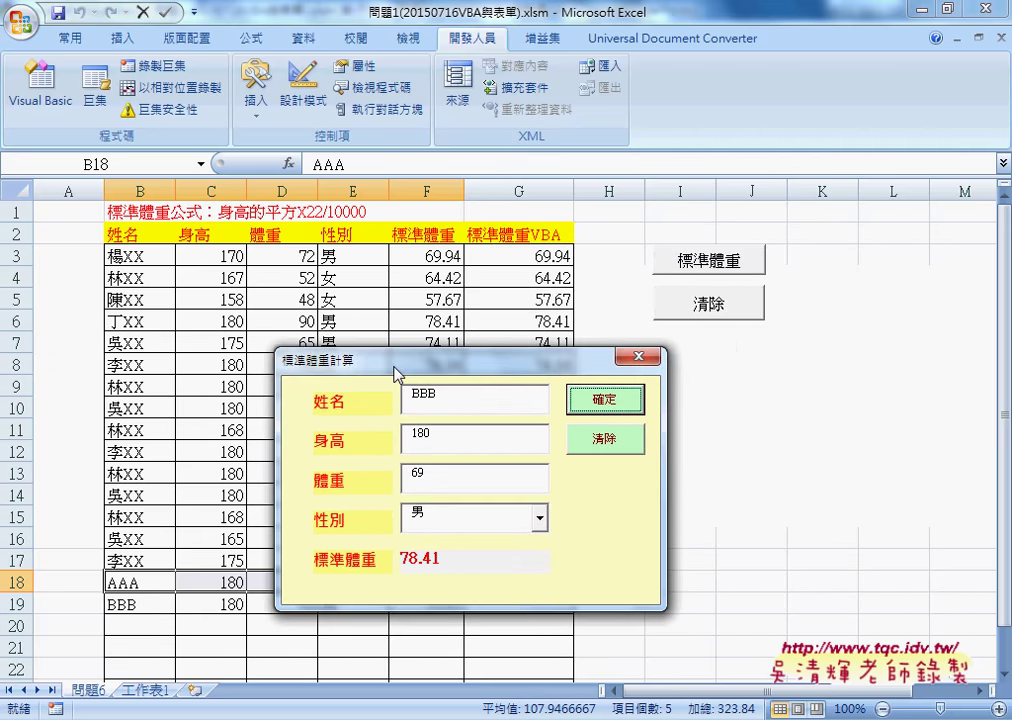
{"action": "left_click", "coordinate": [573, 397]}
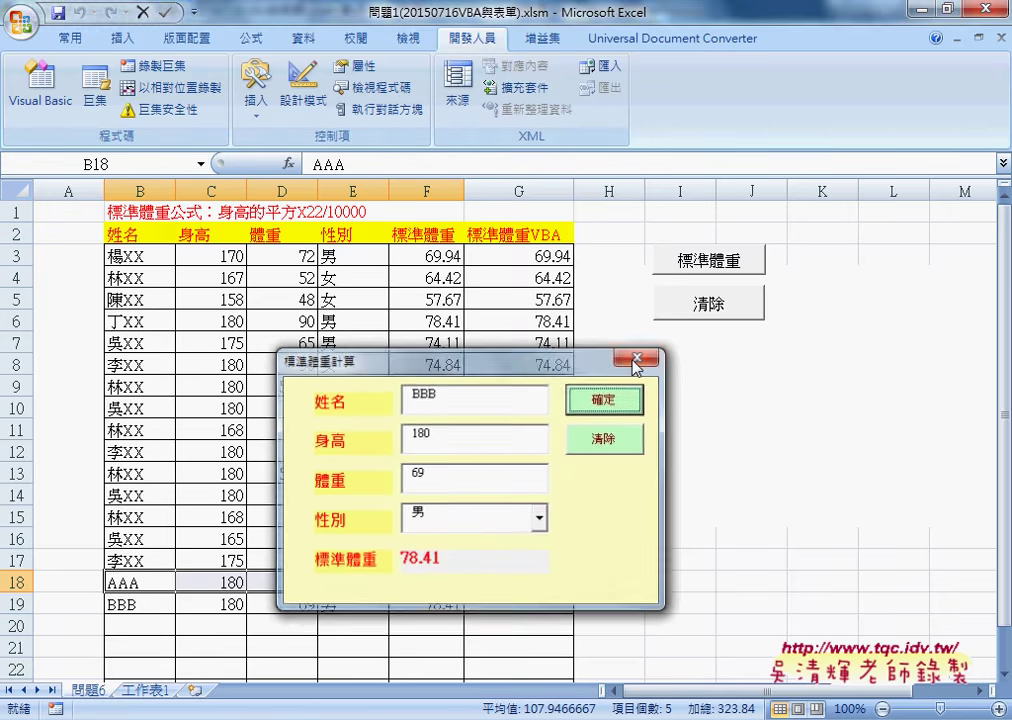
Close the 標準體重計算 form, minimize the VBA editor, and select cell B1.
{"action": "left_click", "coordinate": [636, 358]}
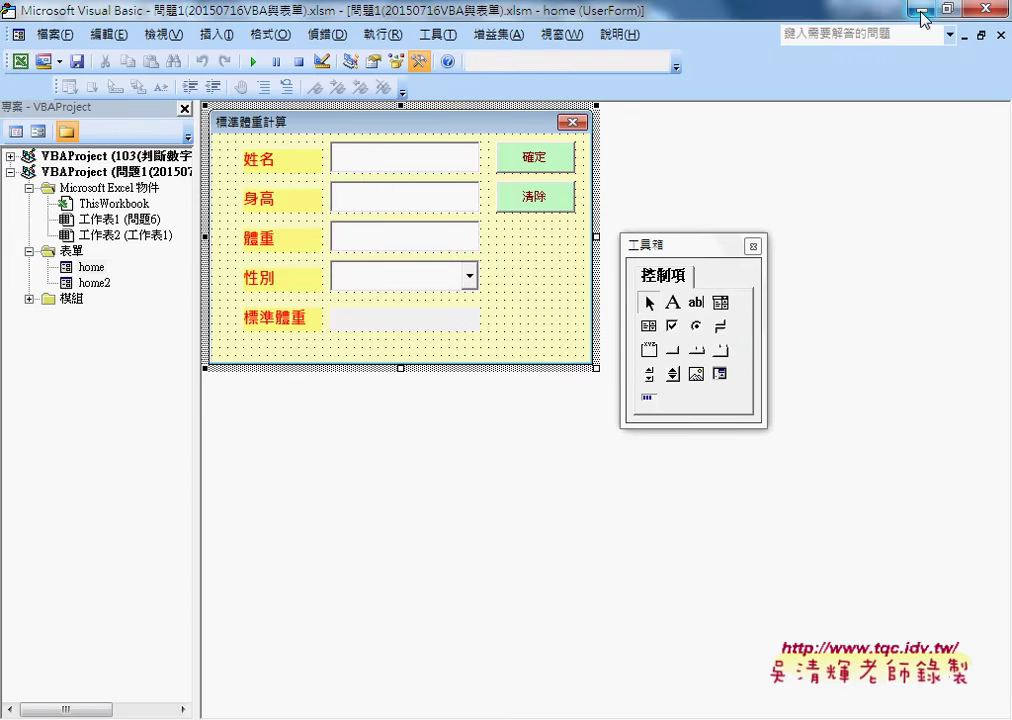
{"action": "left_click", "coordinate": [921, 12]}
{"action": "left_click", "coordinate": [268, 208]}
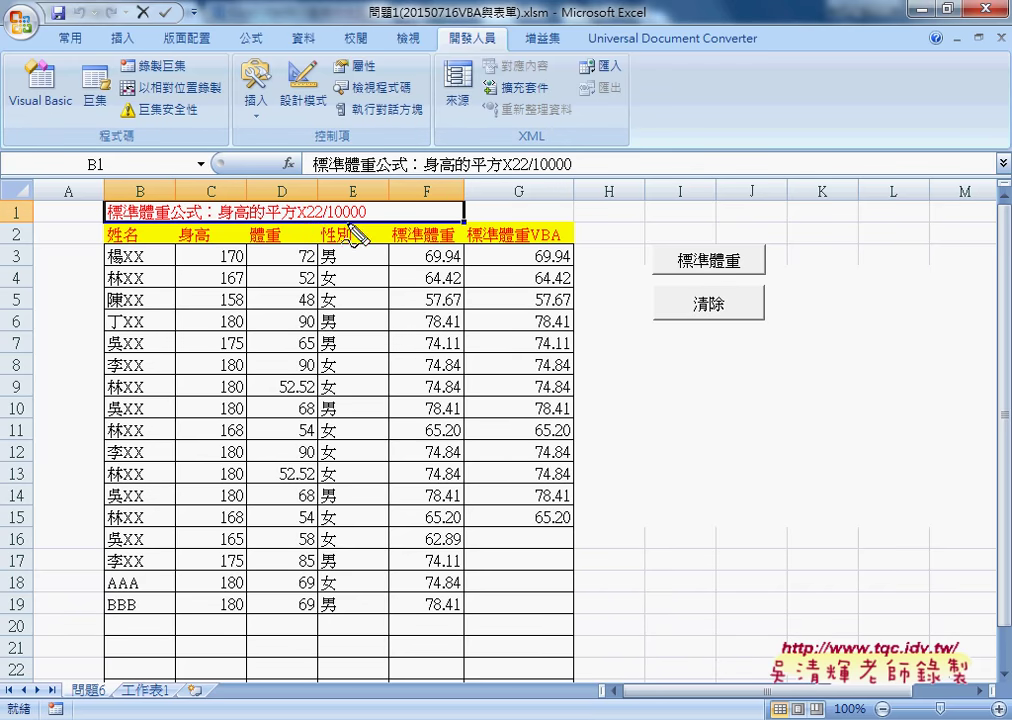
{"action": "mouse_move", "coordinate": [313, 222]}
{"action": "left_mouse_down"}
{"action": "mouse_move", "coordinate": [372, 208]}
{"action": "mouse_move", "coordinate": [446, 238]}
{"action": "mouse_move", "coordinate": [420, 280]}
{"action": "left_mouse_up"}
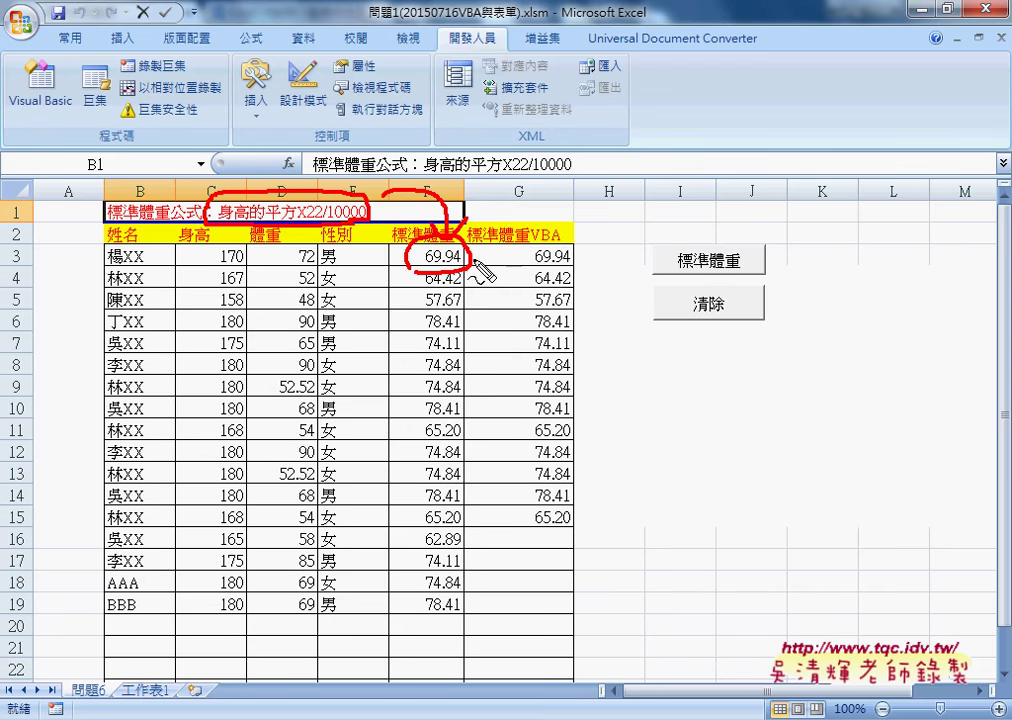
{"action": "mouse_move", "coordinate": [476, 246]}
{"action": "left_mouse_down"}
{"action": "mouse_move", "coordinate": [489, 264]}
{"action": "mouse_move", "coordinate": [476, 264]}
{"action": "left_mouse_up"}
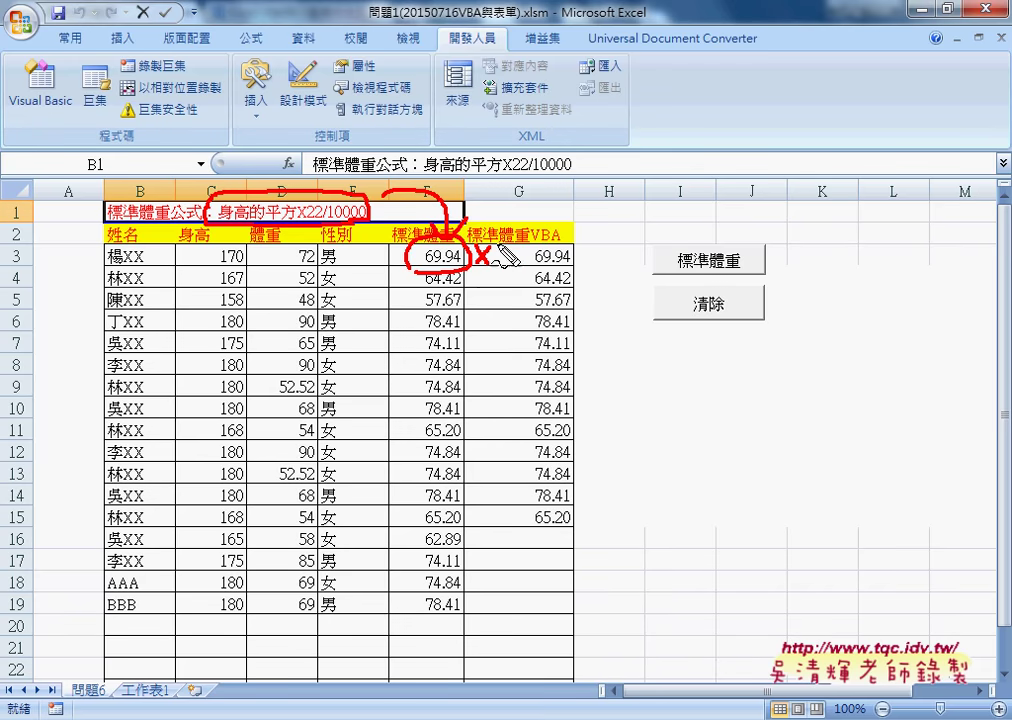
{"action": "mouse_move", "coordinate": [498, 243]}
{"action": "left_mouse_down"}
{"action": "mouse_move", "coordinate": [496, 266]}
{"action": "mouse_move", "coordinate": [523, 262]}
{"action": "mouse_move", "coordinate": [488, 286]}
{"action": "left_mouse_up"}
{"action": "mouse_move", "coordinate": [488, 271]}
{"action": "left_mouse_down"}
{"action": "mouse_move", "coordinate": [476, 286]}
{"action": "mouse_move", "coordinate": [497, 296]}
{"action": "mouse_move", "coordinate": [546, 294]}
{"action": "left_mouse_up"}
{"action": "left_click", "coordinate": [511, 290]}
{"action": "left_click_drag", "start_coordinate": [552, 265], "coordinate": [577, 264]}
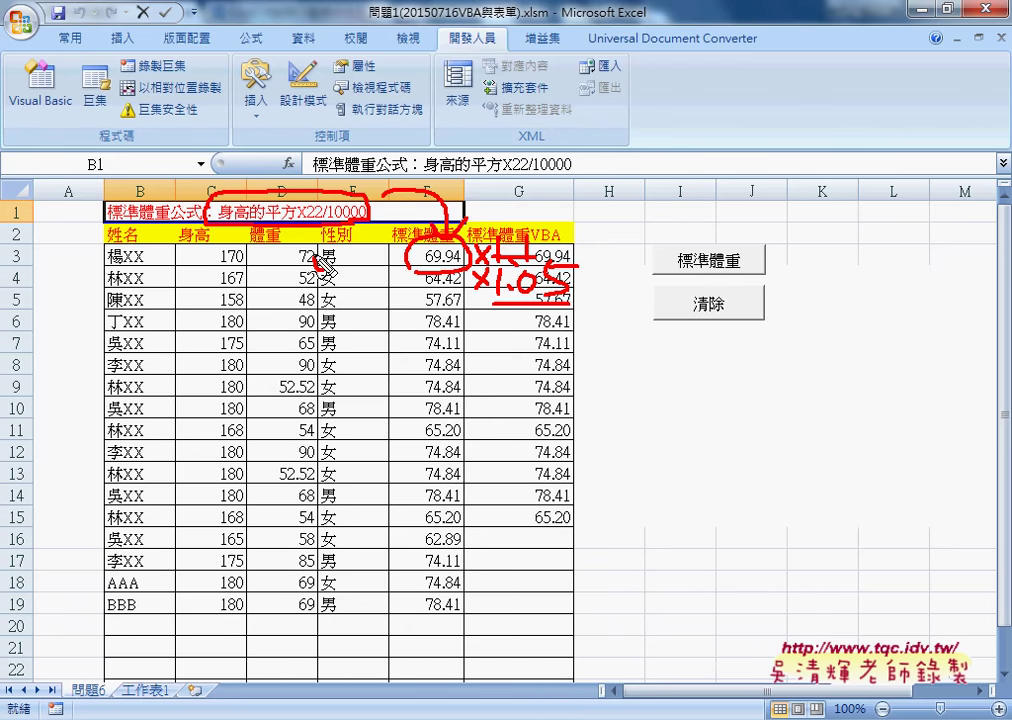
{"action": "left_click_drag", "start_coordinate": [343, 244], "coordinate": [341, 250]}
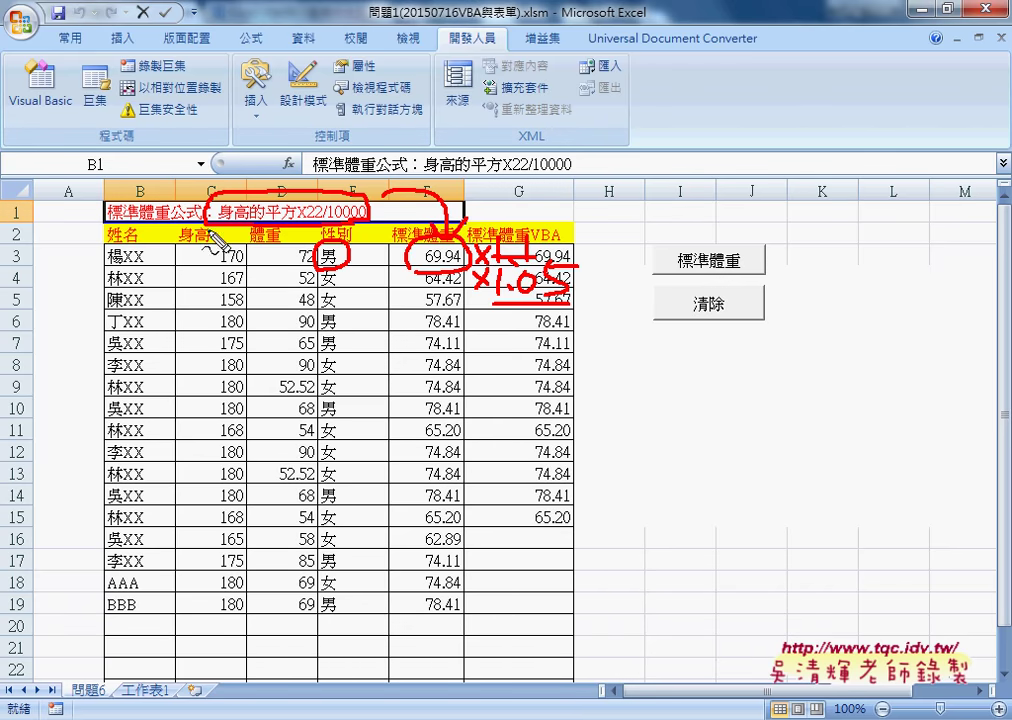
{"action": "left_click_drag", "start_coordinate": [214, 236], "coordinate": [262, 266]}
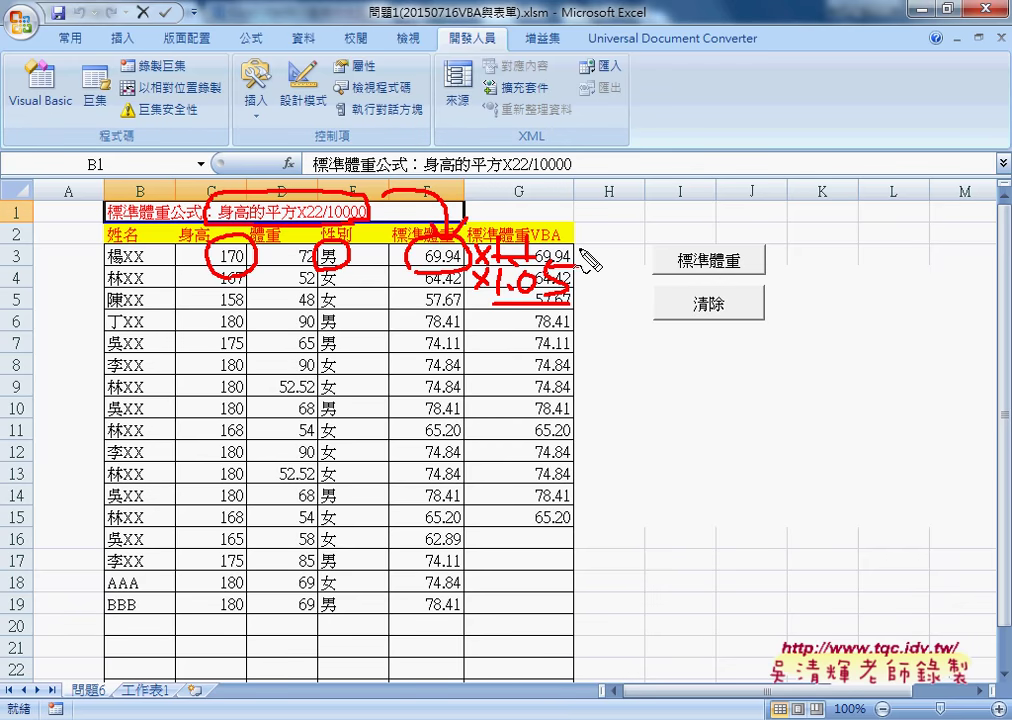
{"action": "key", "text": "Escape"}
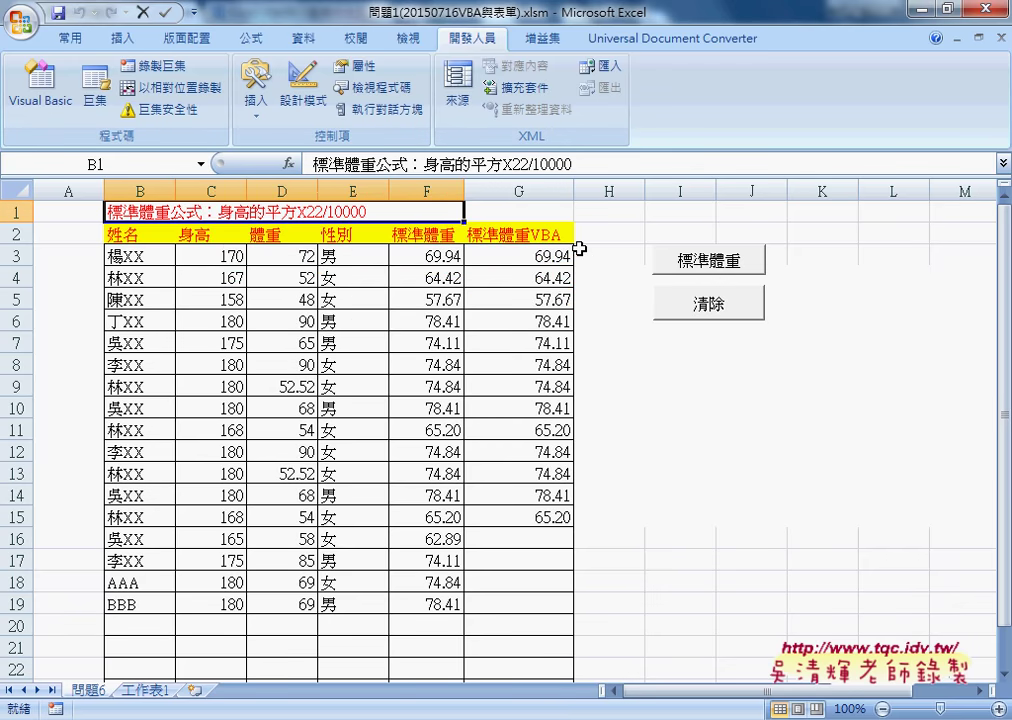
{"action": "left_click", "coordinate": [420, 260]}
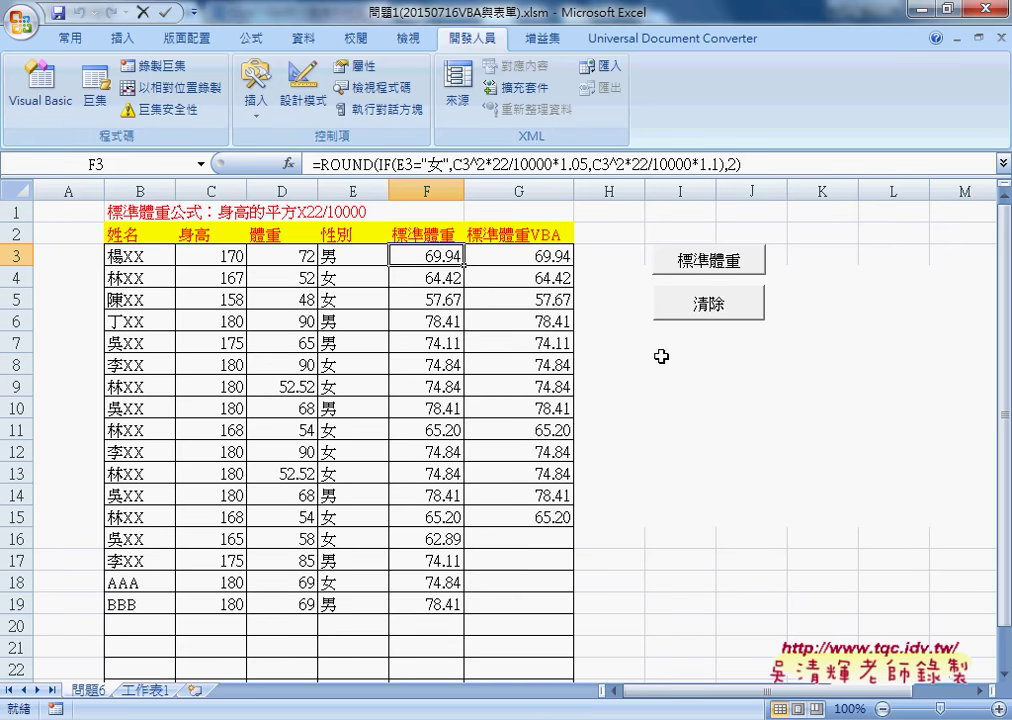
{"action": "left_click", "coordinate": [706, 393]}
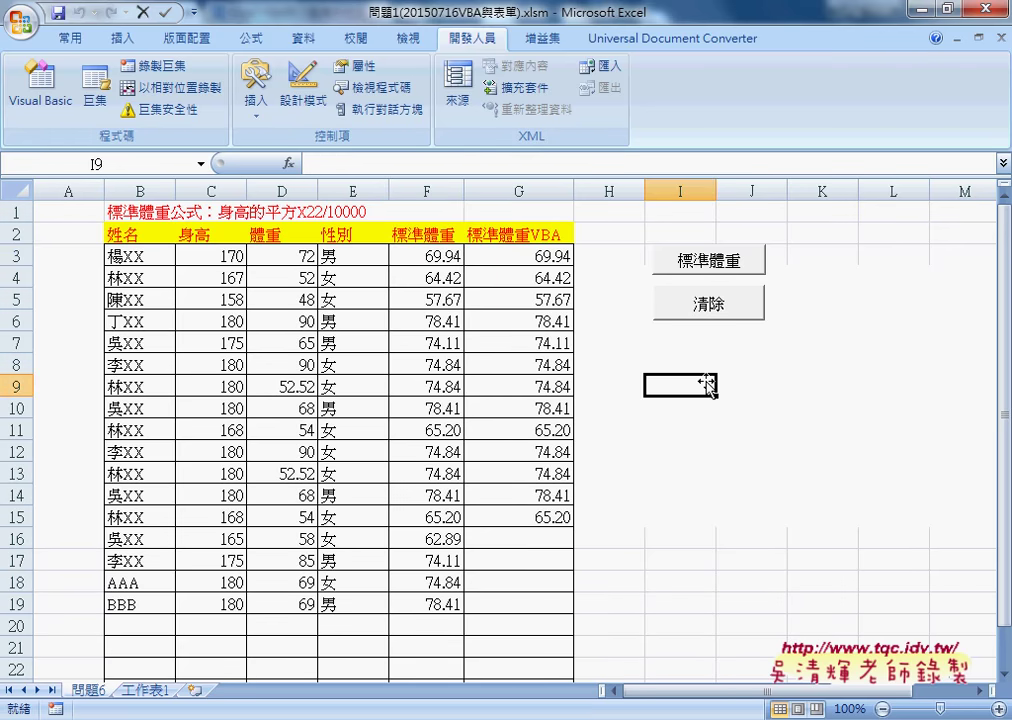
Alternate the 清除 and 標準體重 buttons, finishing with column G cleared, then select G3.
{"action": "left_click", "coordinate": [718, 314]}
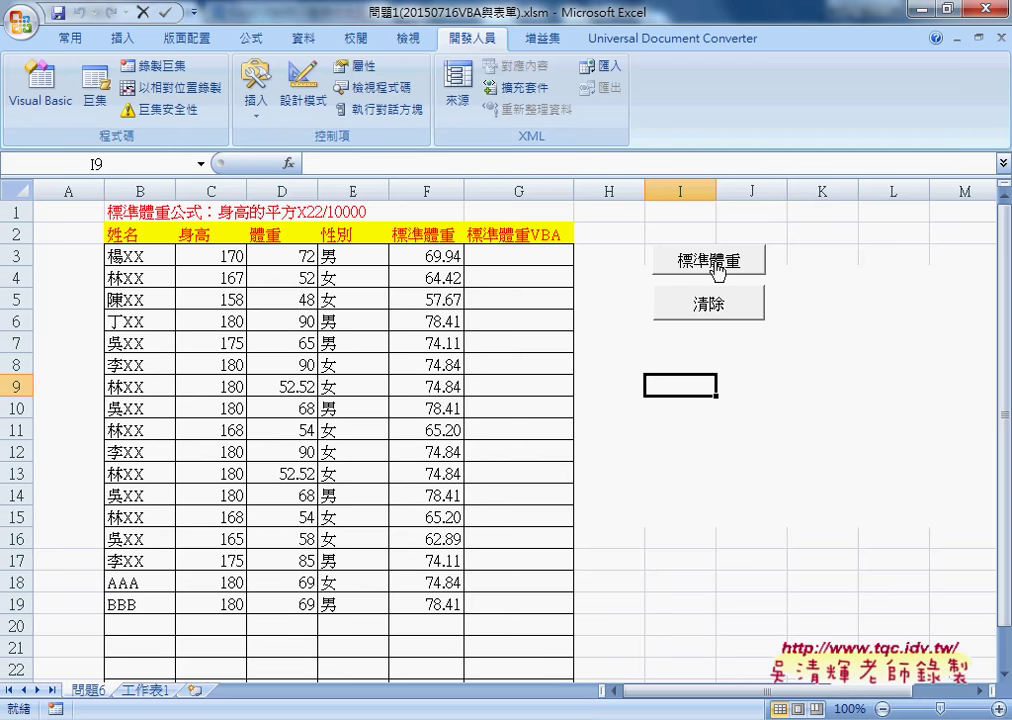
{"action": "left_click", "coordinate": [718, 263]}
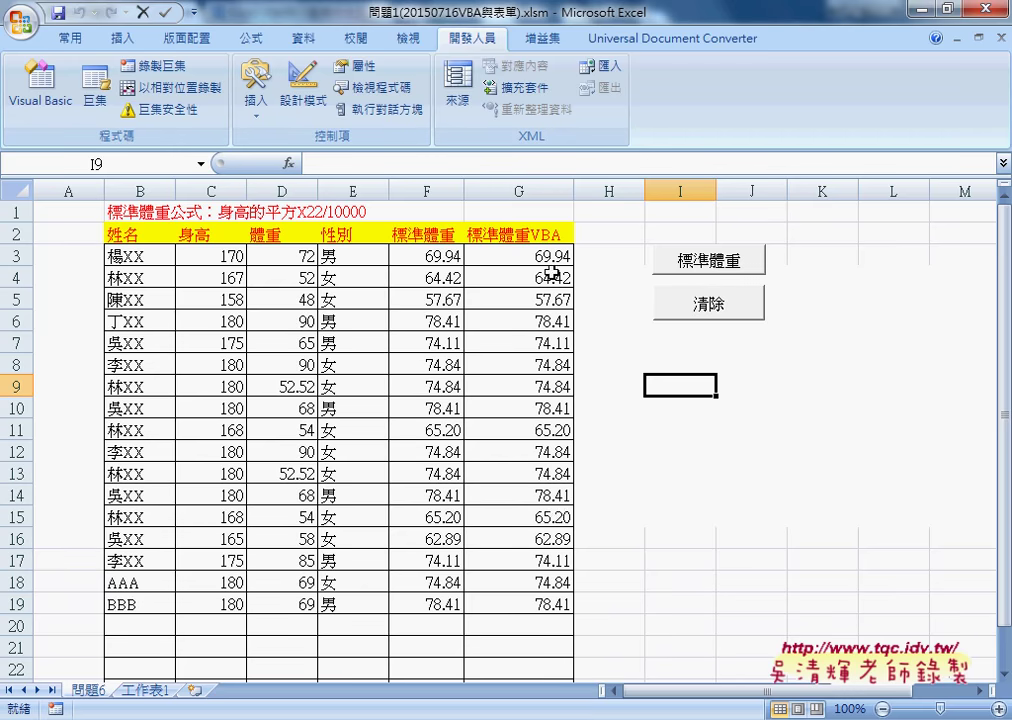
{"action": "left_click", "coordinate": [737, 308]}
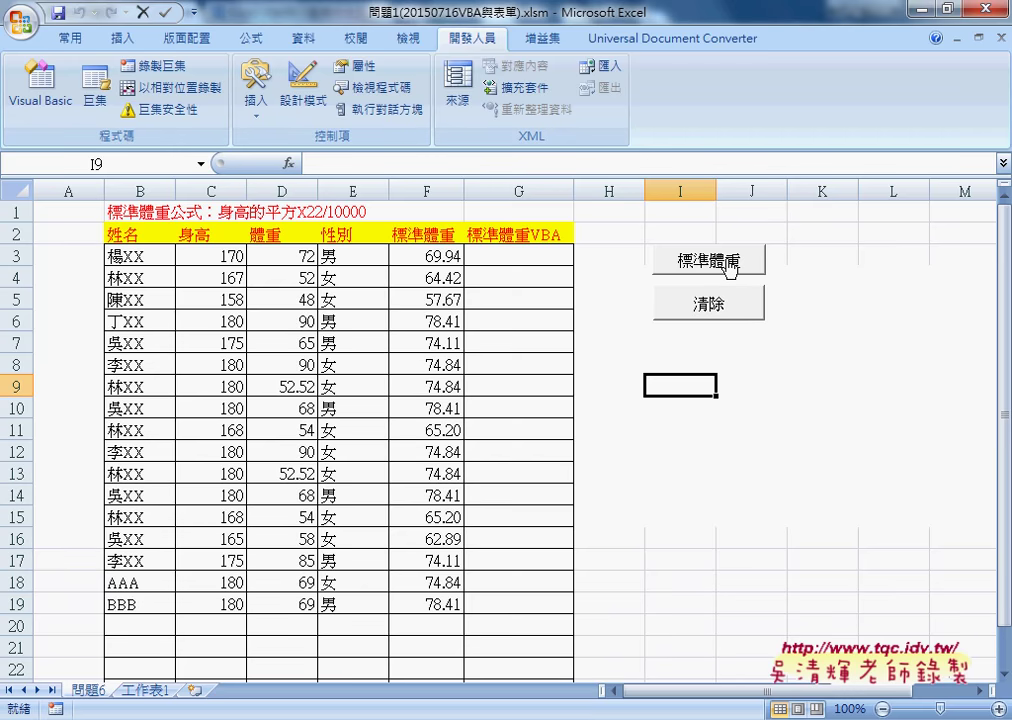
{"action": "left_click", "coordinate": [731, 268]}
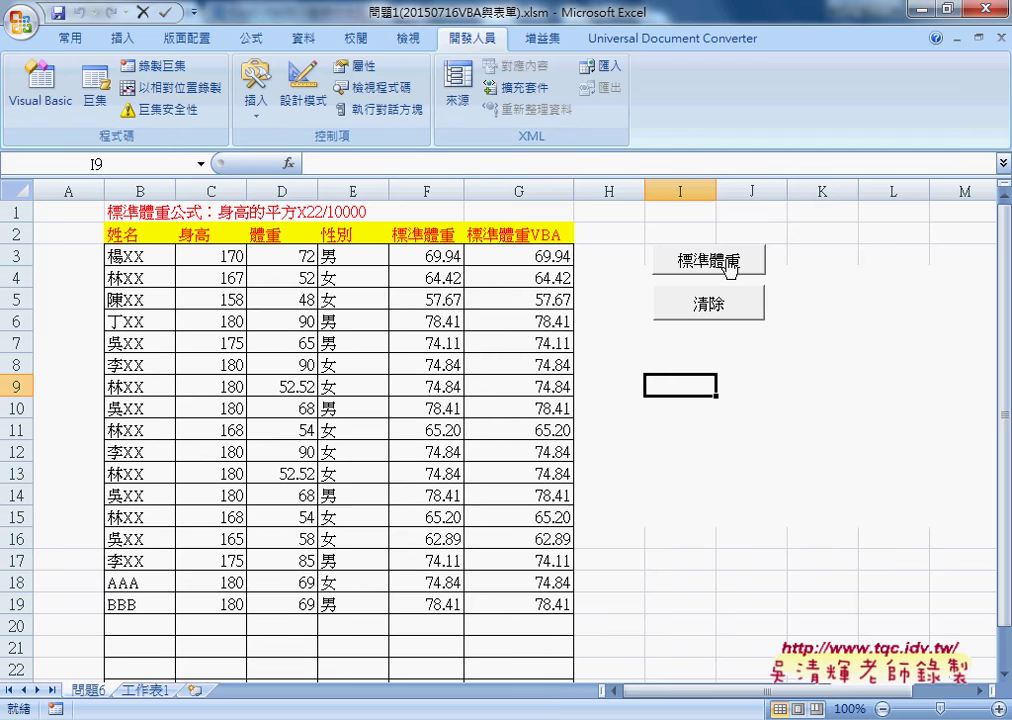
{"action": "left_click", "coordinate": [690, 312]}
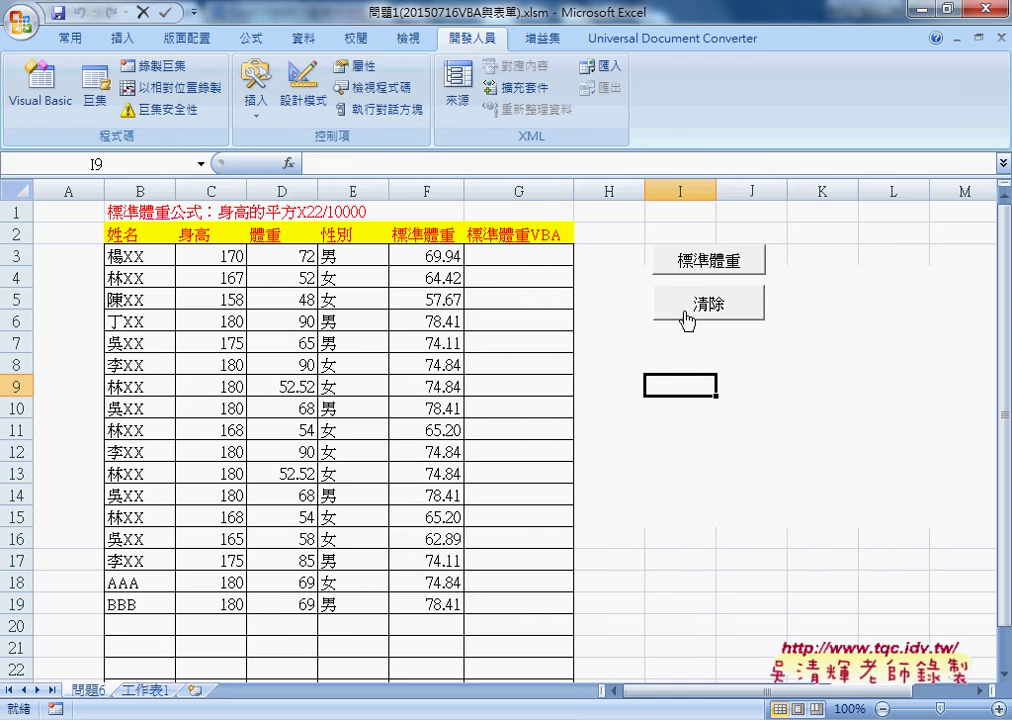
{"action": "left_click", "coordinate": [531, 259]}
In Insert Function, choose the user-defined function 標準體重函數2 for G3.
{"action": "left_click", "coordinate": [289, 163]}
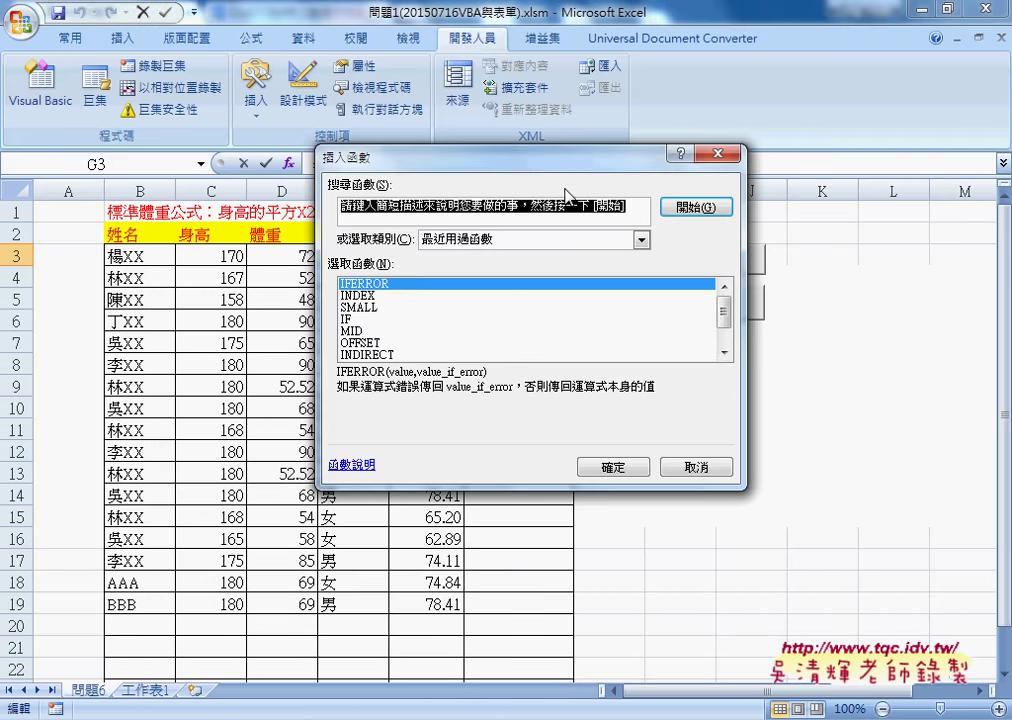
{"action": "left_click", "coordinate": [641, 240]}
{"action": "left_click_drag", "start_coordinate": [650, 285], "coordinate": [647, 332]}
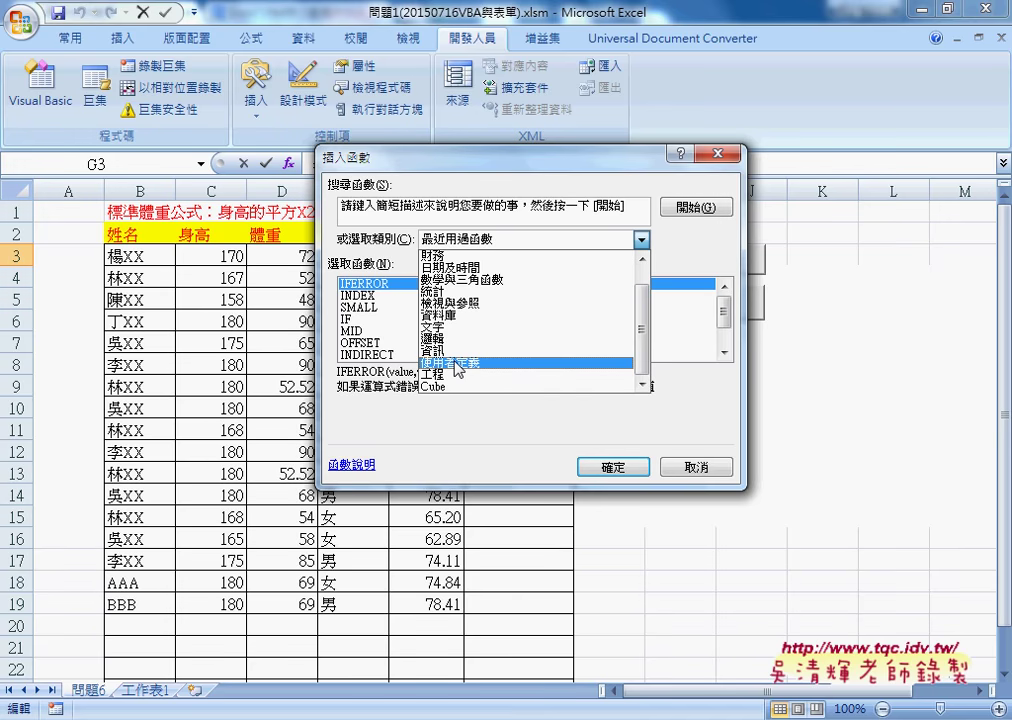
{"action": "left_click", "coordinate": [457, 363]}
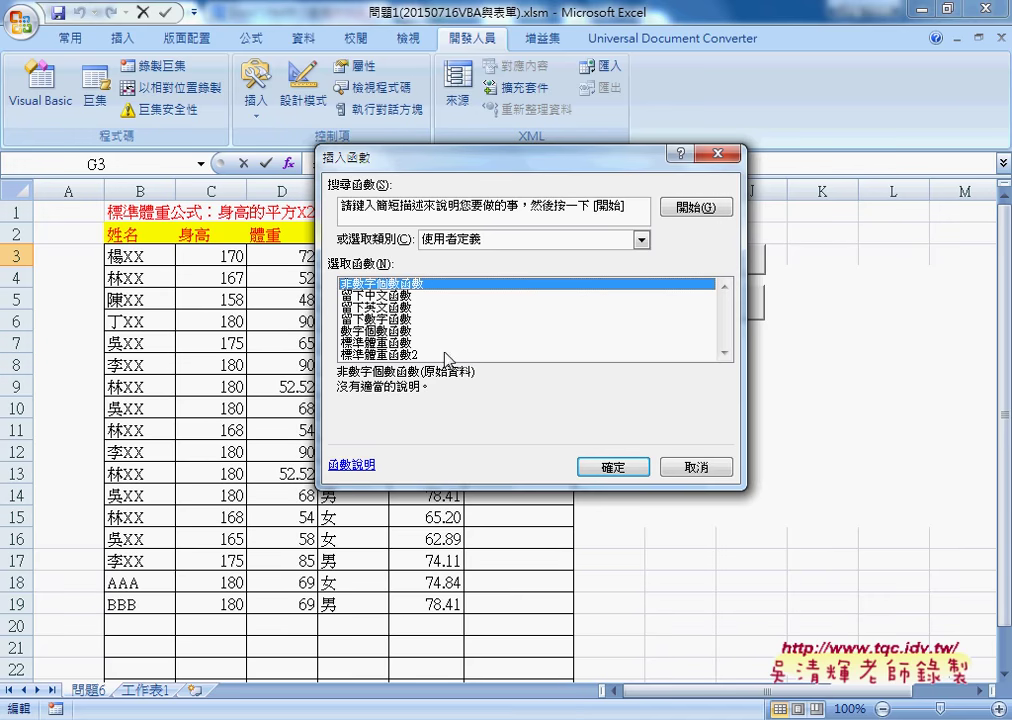
{"action": "left_click", "coordinate": [408, 355]}
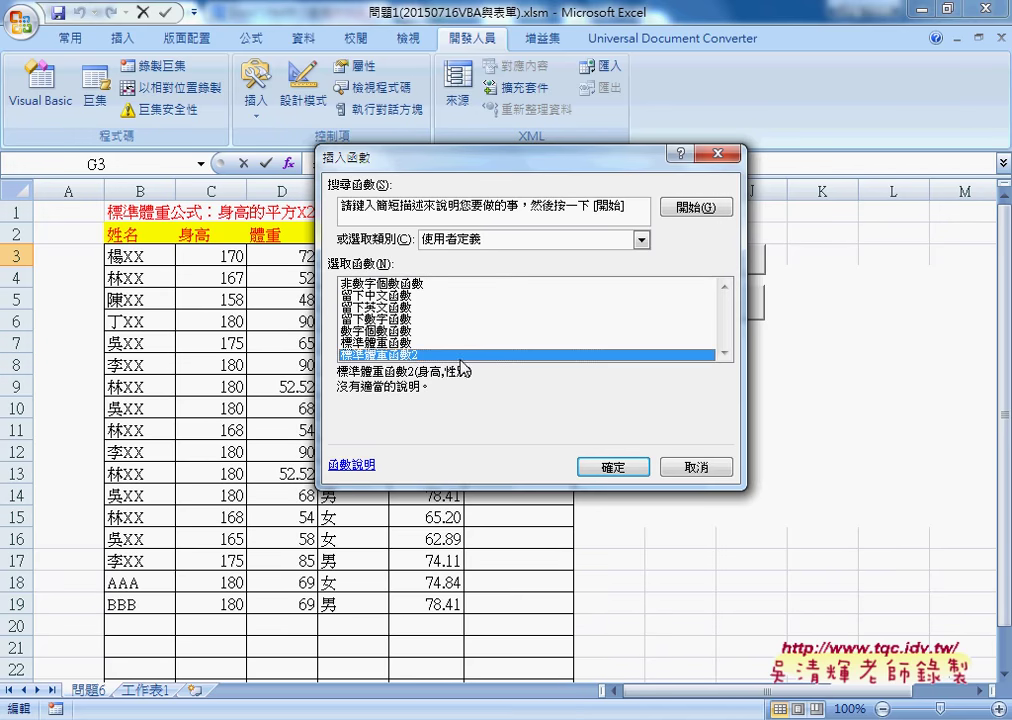
{"action": "key", "text": "Up"}
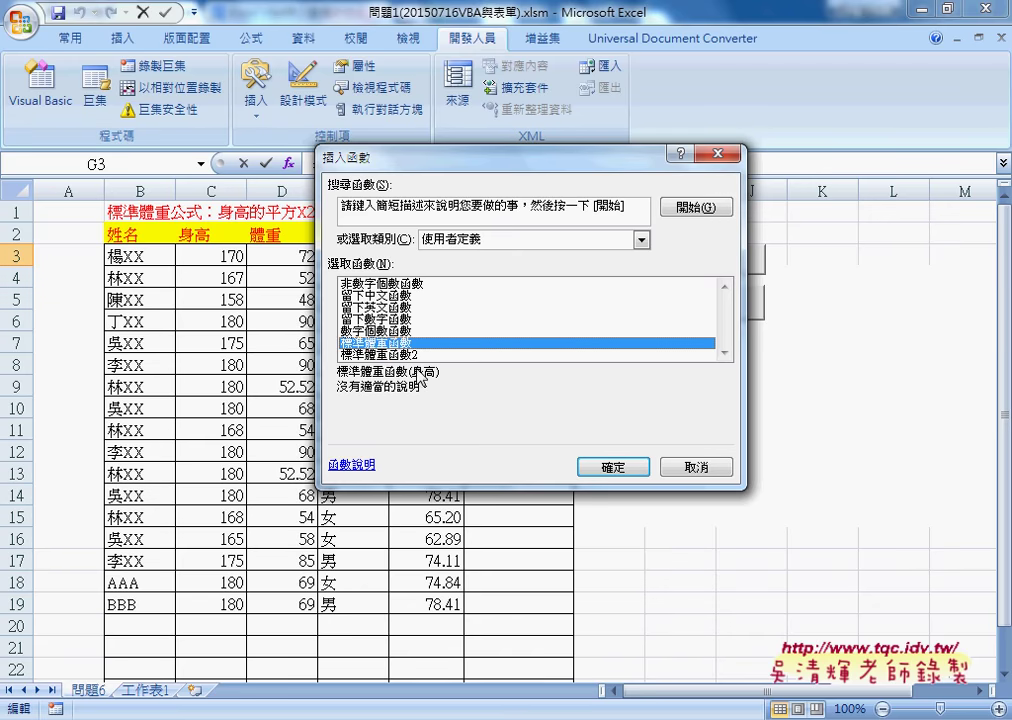
{"action": "key", "text": "Down"}
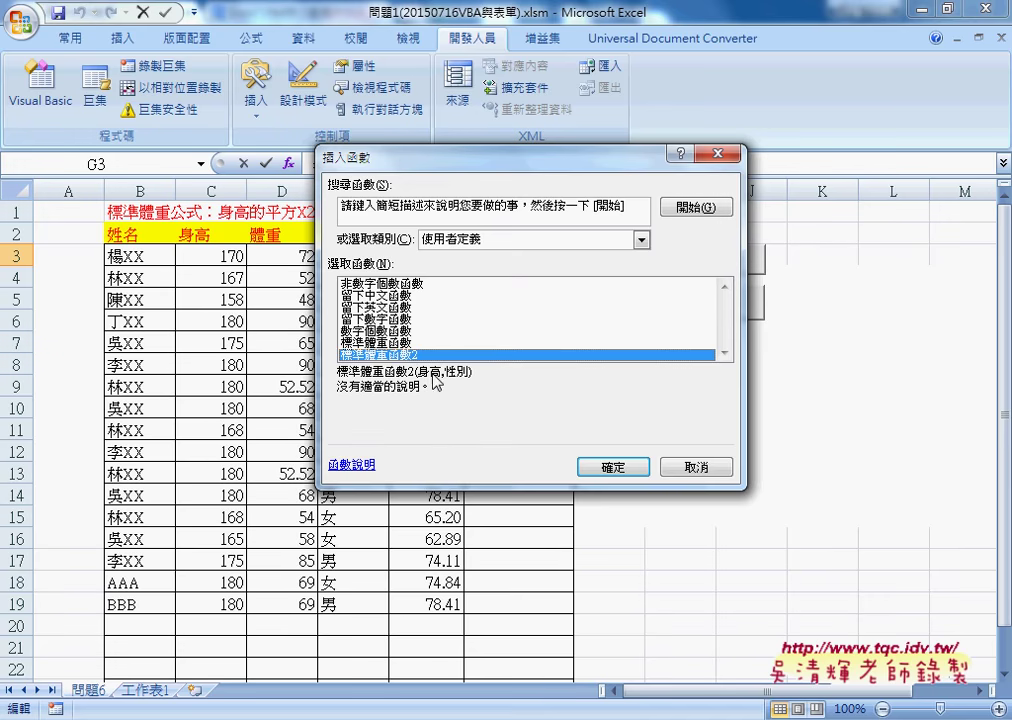
{"action": "left_click", "coordinate": [621, 467]}
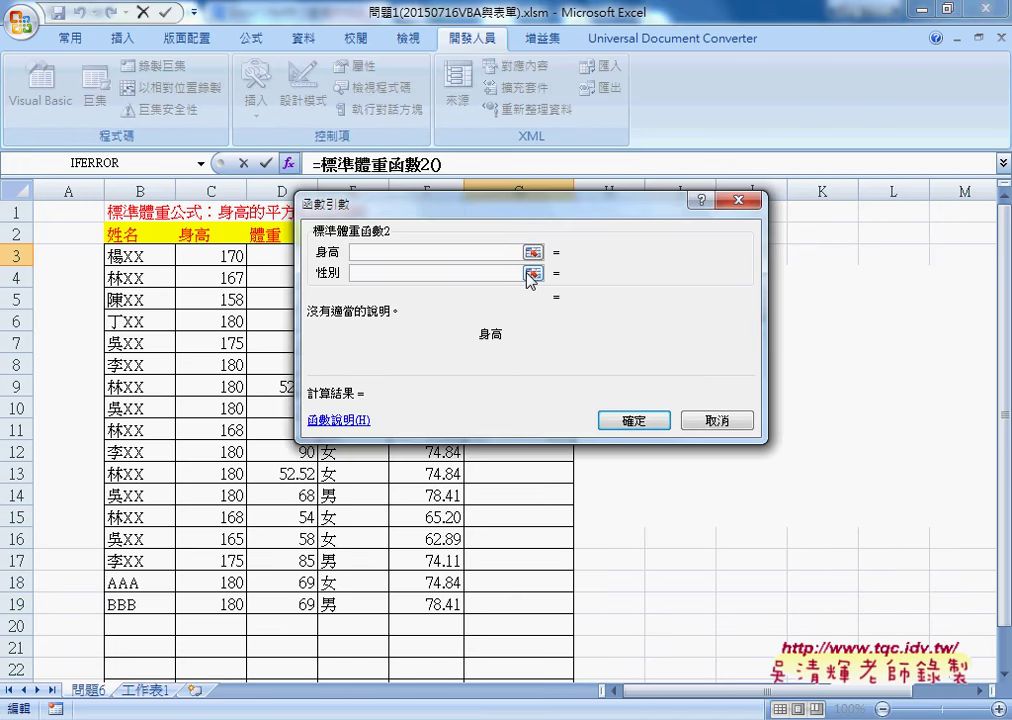
Set 身高 to C3 and 性別 to E3, so G3 shows 69.94.
{"action": "left_click_drag", "start_coordinate": [424, 230], "coordinate": [490, 355]}
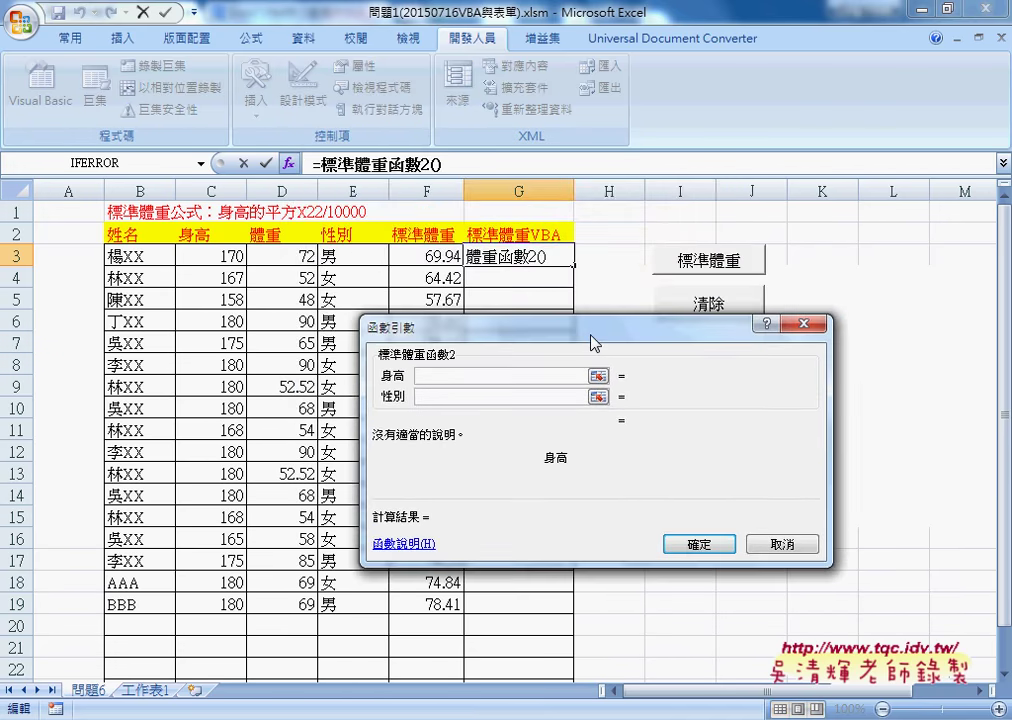
{"action": "left_click", "coordinate": [238, 254]}
{"action": "key", "text": "Tab"}
{"action": "left_click", "coordinate": [352, 257]}
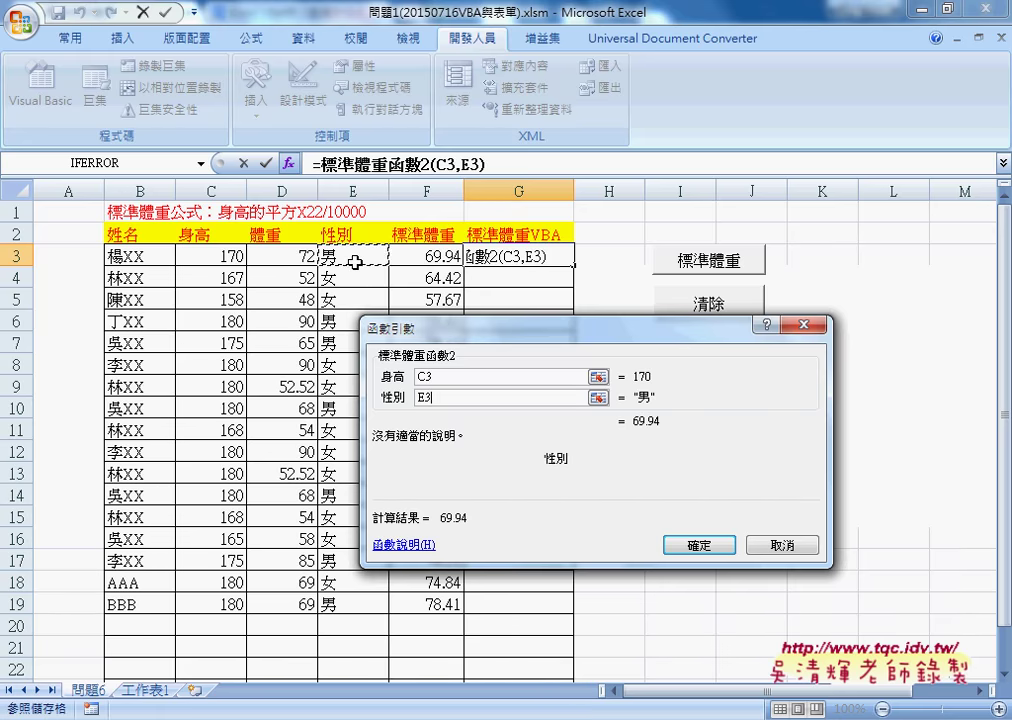
{"action": "left_click", "coordinate": [709, 547]}
Fill the G3 formula down to G19 and circle the matching 69.94 in F3.
{"action": "double_click", "coordinate": [573, 265]}
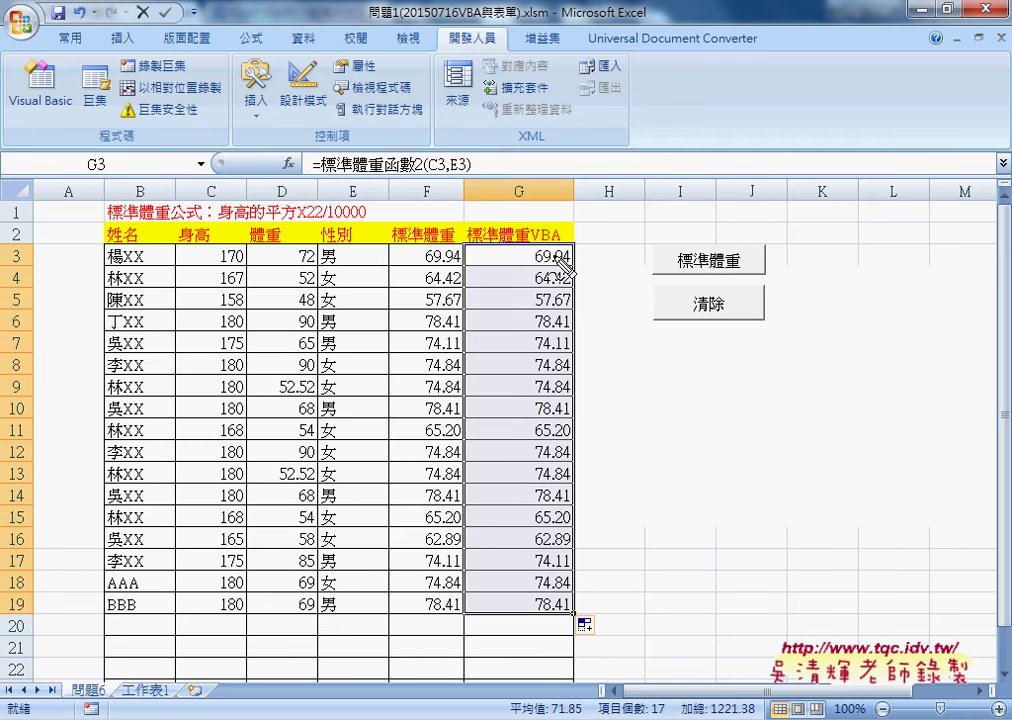
{"action": "left_click_drag", "start_coordinate": [466, 262], "coordinate": [460, 283]}
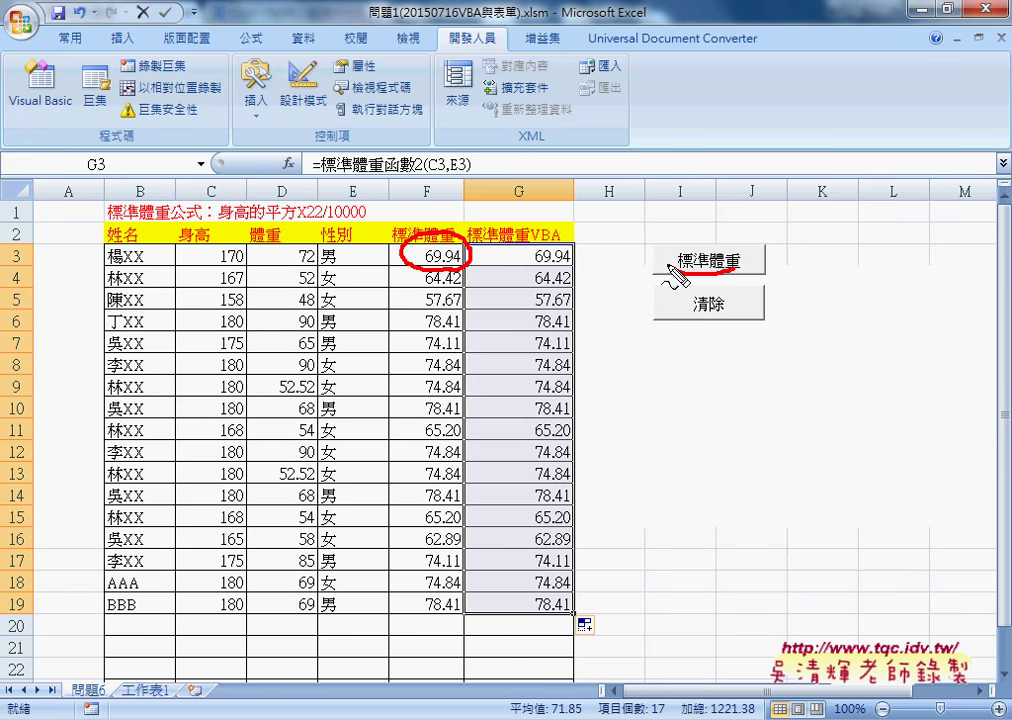
{"action": "mouse_move", "coordinate": [665, 266]}
{"action": "left_mouse_down"}
{"action": "mouse_move", "coordinate": [700, 264]}
{"action": "mouse_move", "coordinate": [722, 283]}
{"action": "left_mouse_up"}
{"action": "mouse_move", "coordinate": [672, 183]}
{"action": "left_mouse_down"}
{"action": "mouse_move", "coordinate": [712, 240]}
{"action": "mouse_move", "coordinate": [774, 212]}
{"action": "mouse_move", "coordinate": [781, 232]}
{"action": "mouse_move", "coordinate": [826, 232]}
{"action": "mouse_move", "coordinate": [822, 221]}
{"action": "left_mouse_up"}
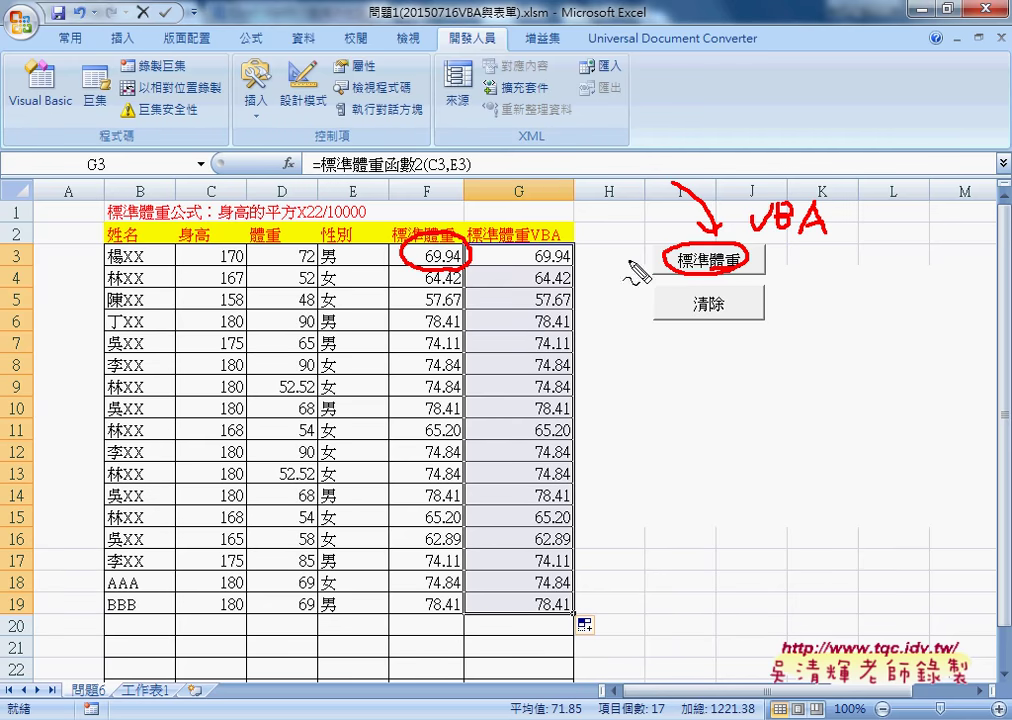
{"action": "left_click_drag", "start_coordinate": [548, 245], "coordinate": [527, 262]}
{"action": "left_click_drag", "start_coordinate": [292, 137], "coordinate": [320, 162]}
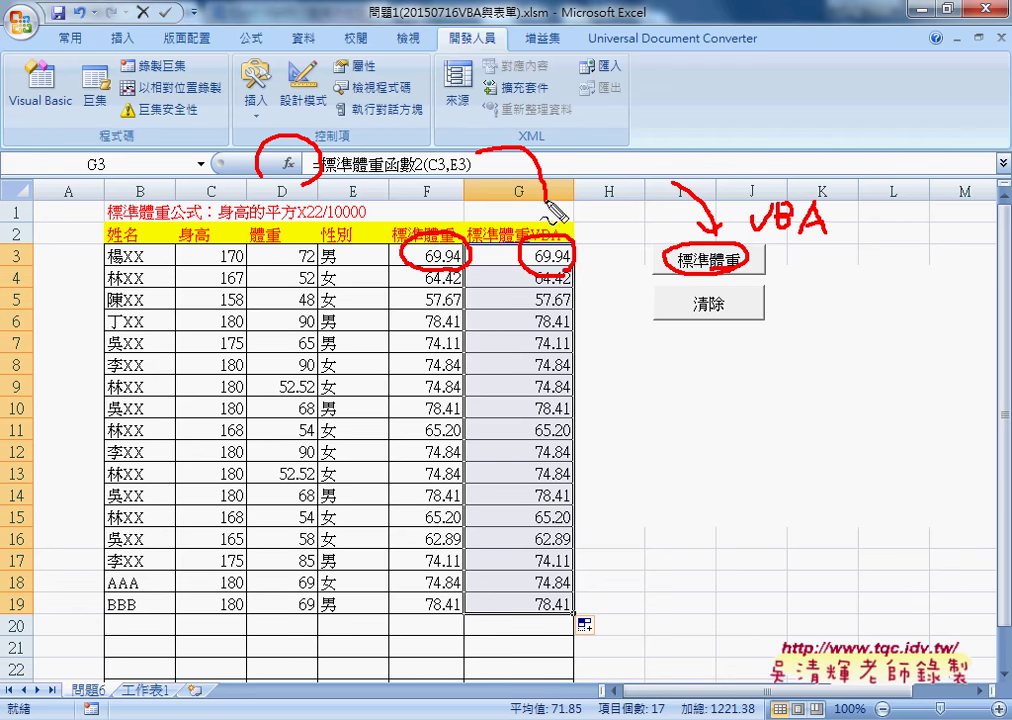
{"action": "left_click_drag", "start_coordinate": [478, 155], "coordinate": [560, 206]}
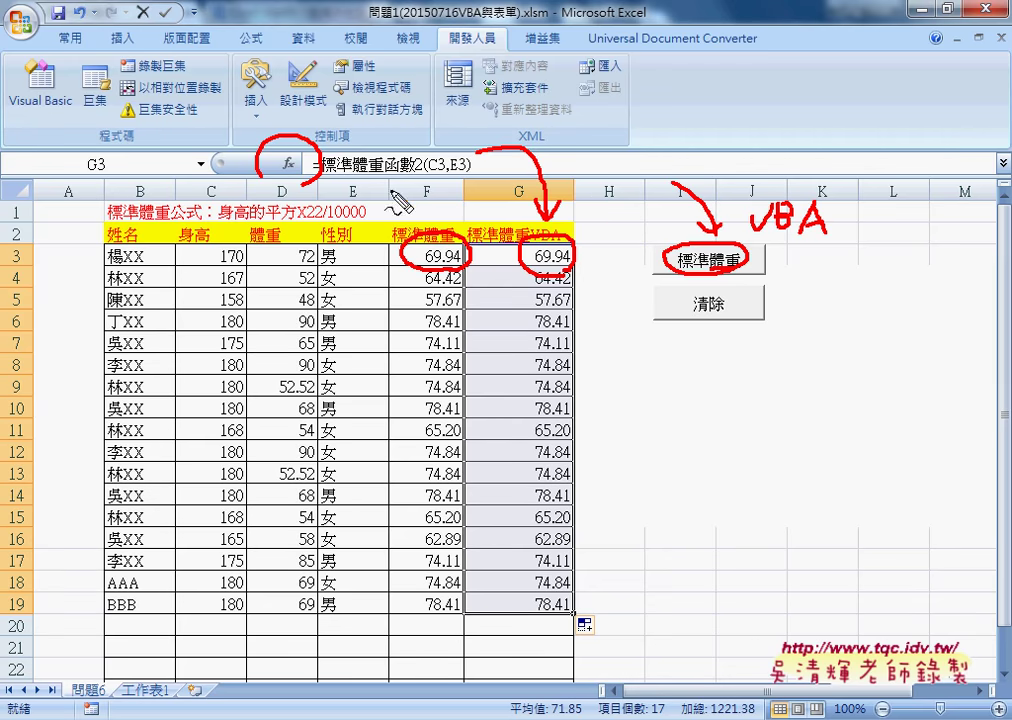
{"action": "left_click_drag", "start_coordinate": [342, 173], "coordinate": [441, 172]}
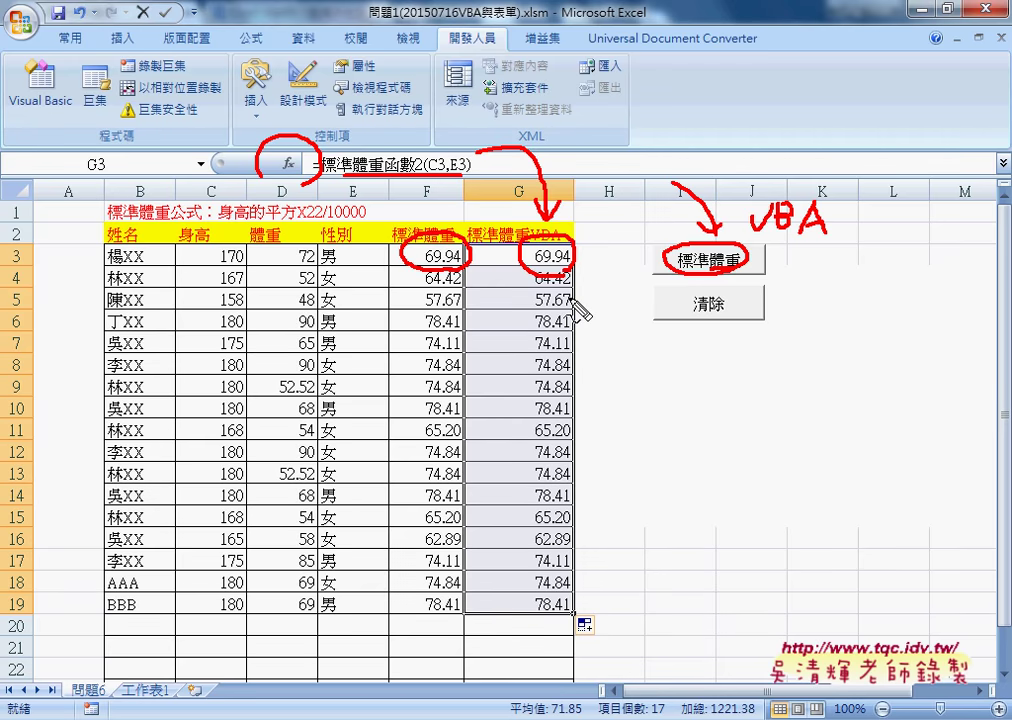
Clear the pen marks, minimize Excel and the browser, and open 自強2016_1 > 02_範例90 > 問題01.xlsx.
{"action": "key", "text": "Escape"}
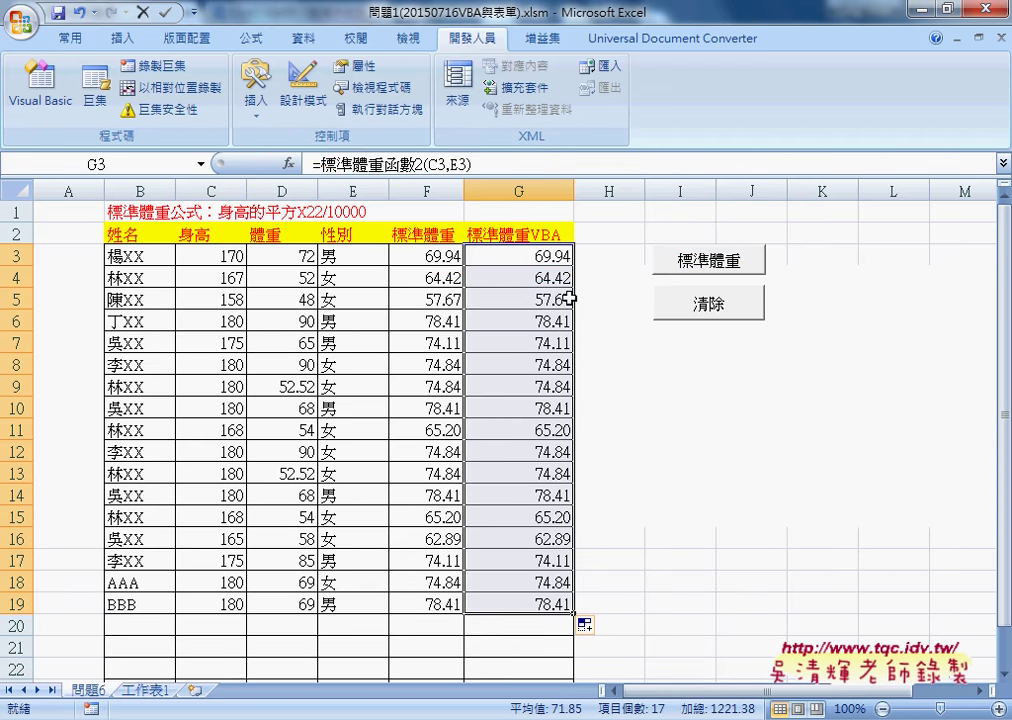
{"action": "left_click", "coordinate": [917, 10]}
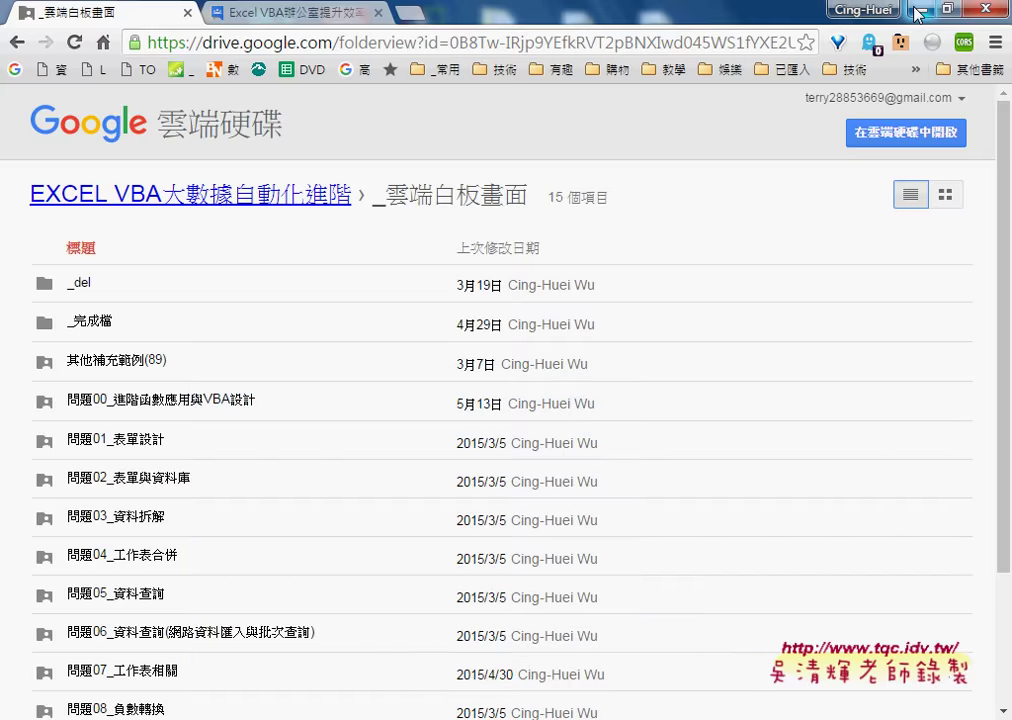
{"action": "left_click", "coordinate": [918, 10]}
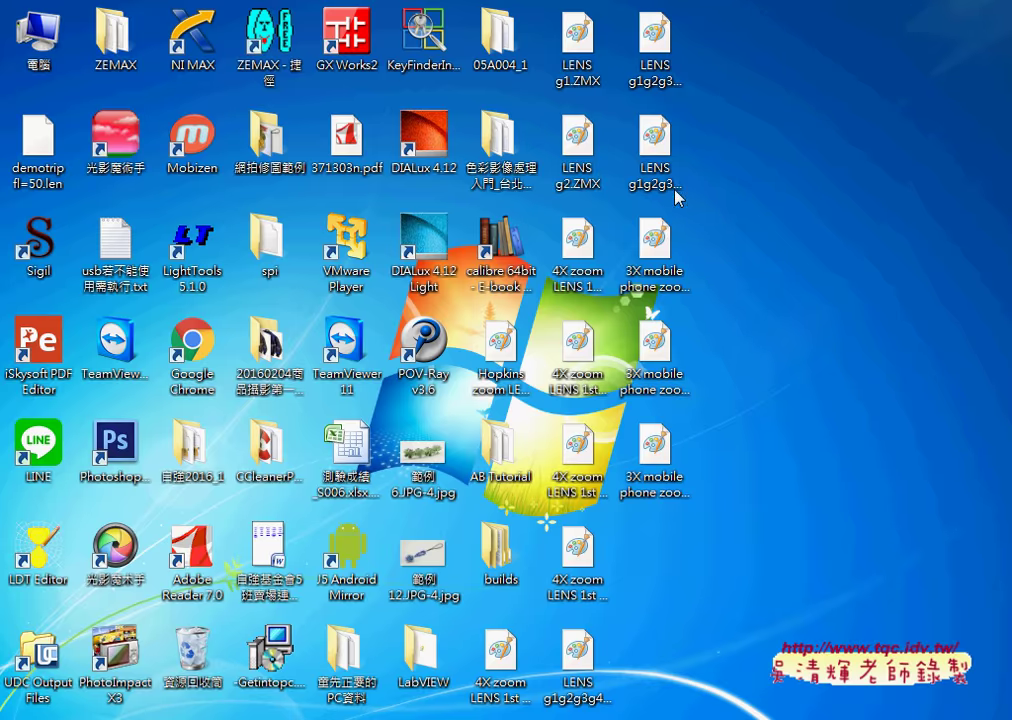
{"action": "double_click", "coordinate": [188, 445]}
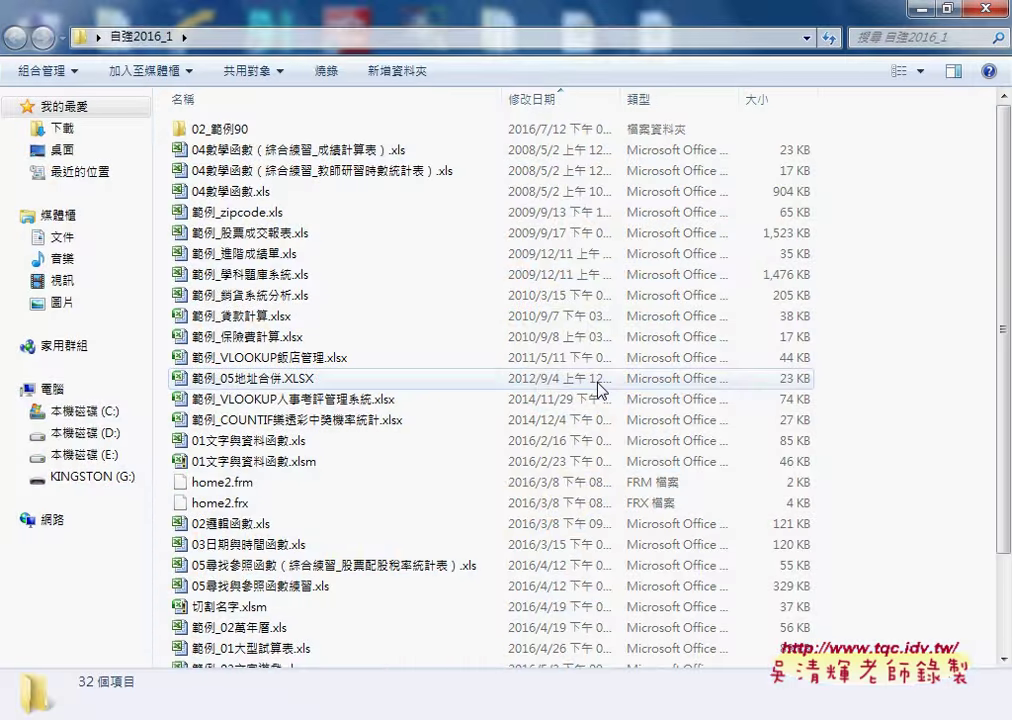
{"action": "double_click", "coordinate": [245, 133]}
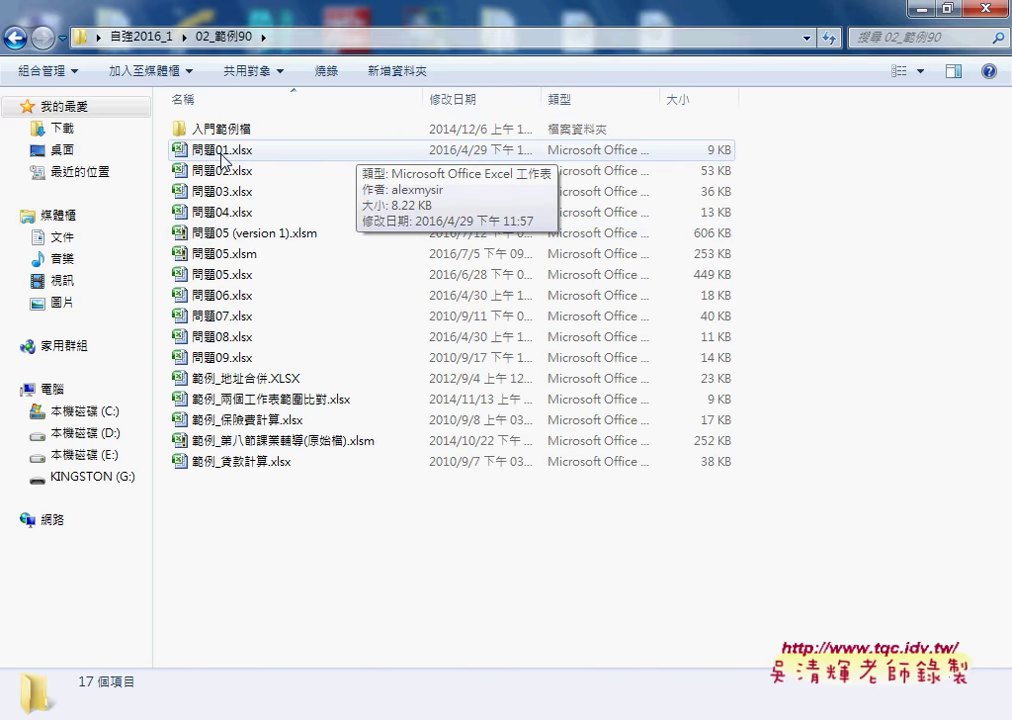
{"action": "double_click", "coordinate": [223, 151]}
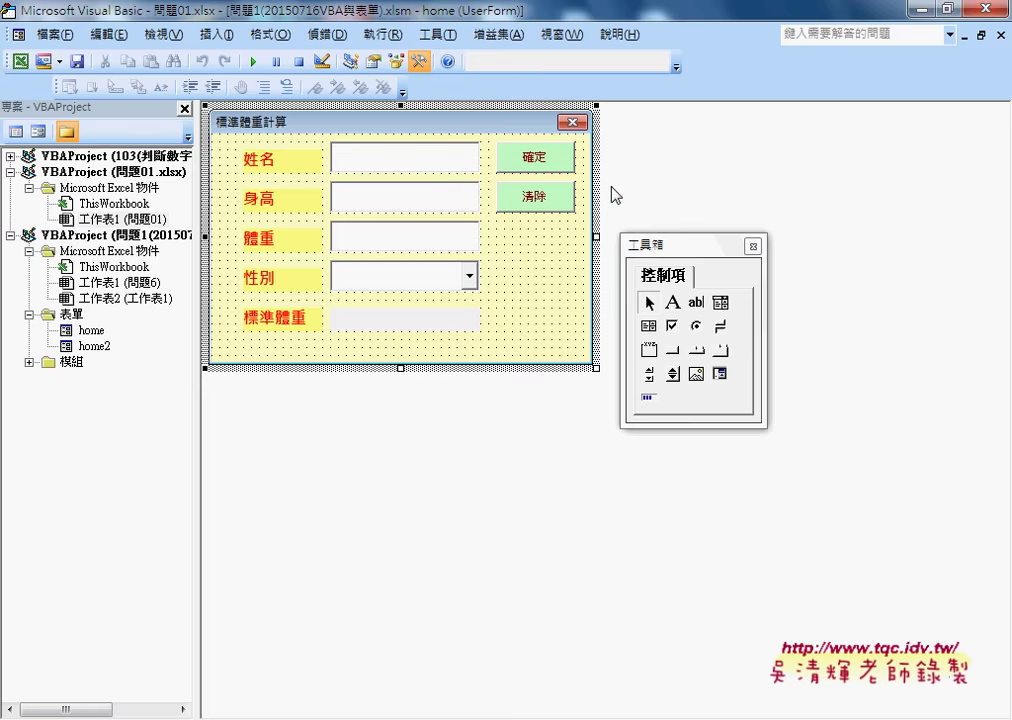
Close the home and home2 form windows and the VBA editor.
{"action": "left_click", "coordinate": [1002, 36]}
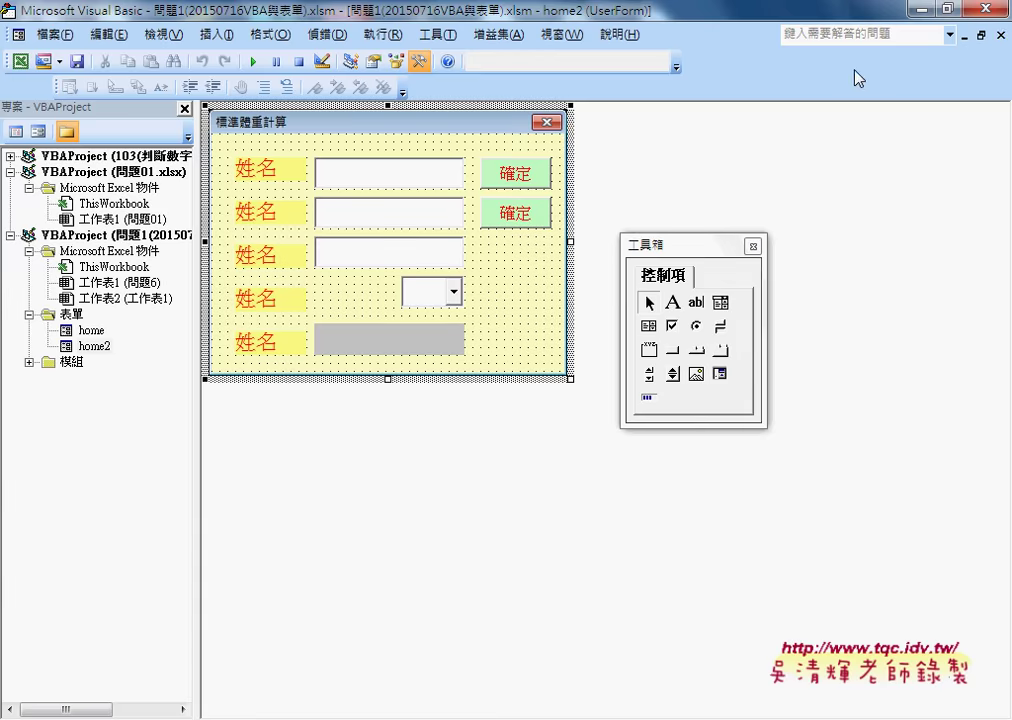
{"action": "left_click", "coordinate": [1000, 36]}
{"action": "left_click", "coordinate": [988, 12]}
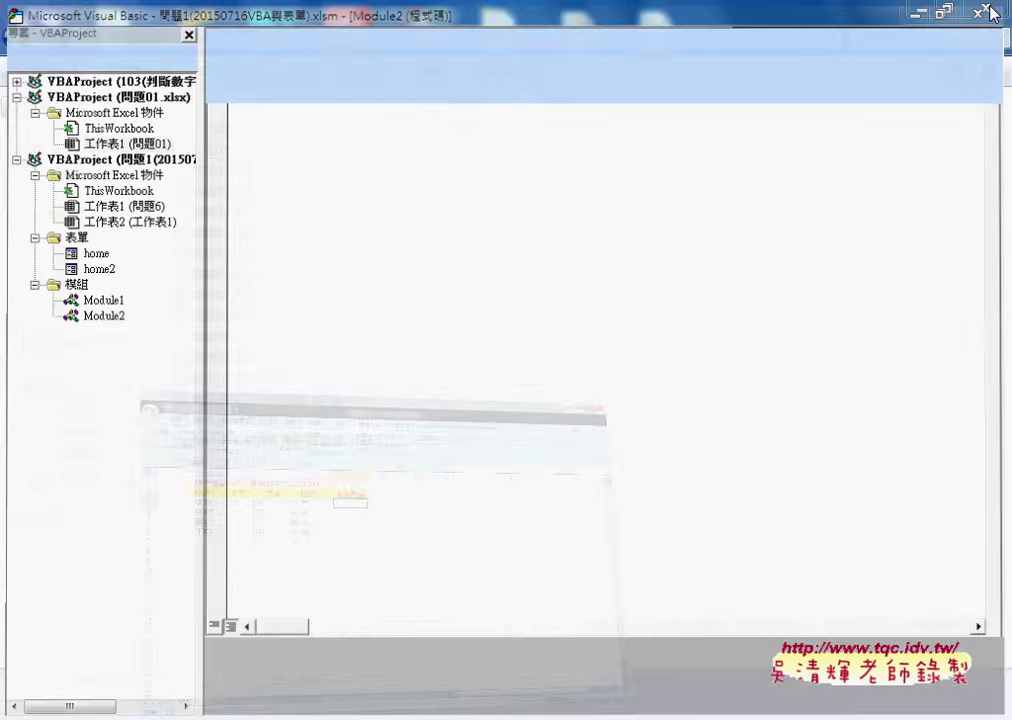
Select G7, then F3, then B1 to read the weight formula, and return to F3.
{"action": "left_click", "coordinate": [512, 349]}
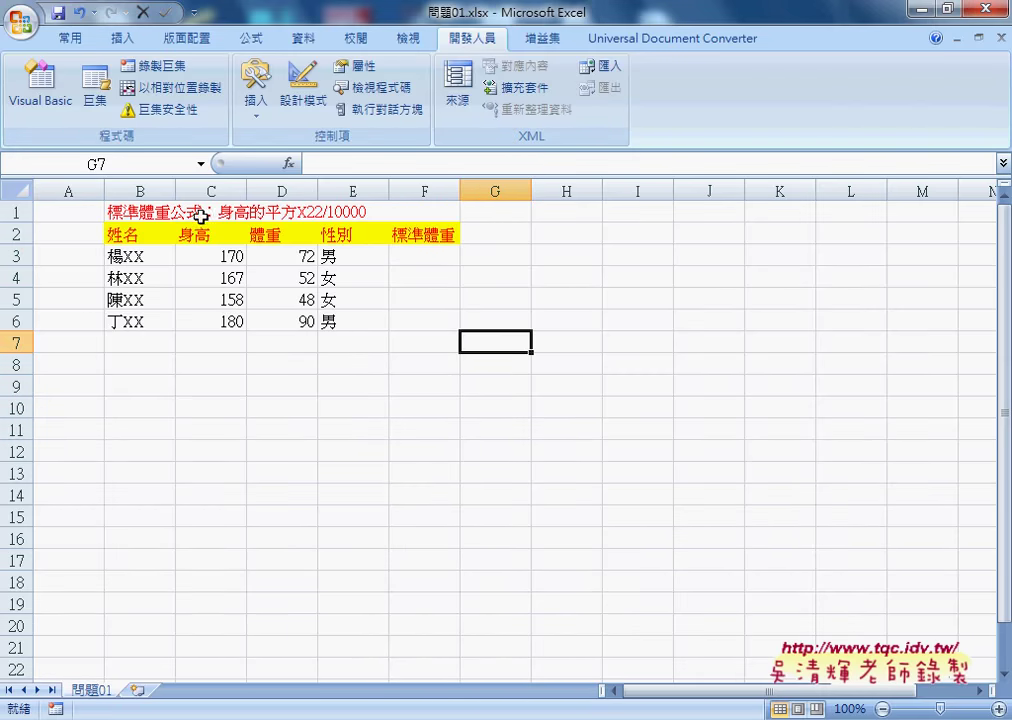
{"action": "left_click", "coordinate": [424, 256]}
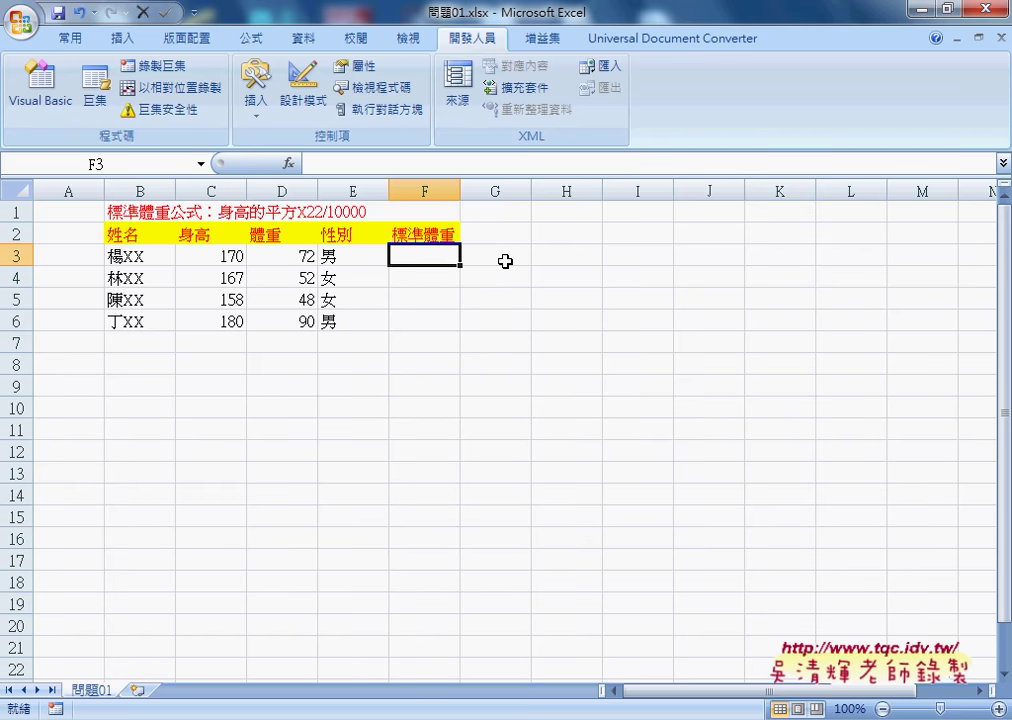
{"action": "left_click", "coordinate": [252, 212]}
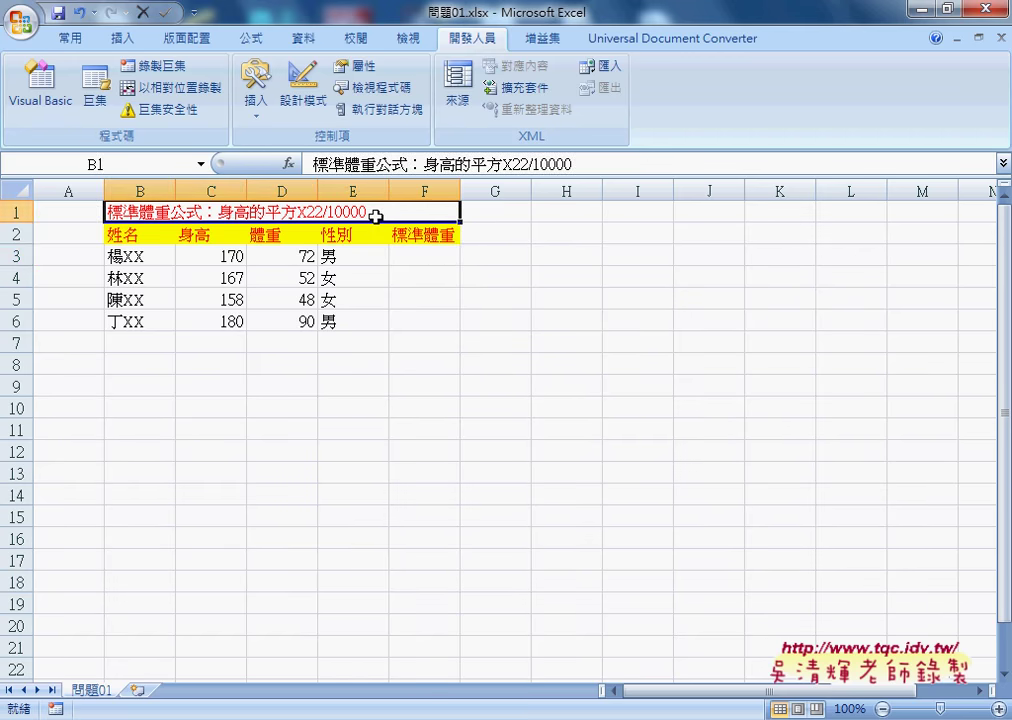
{"action": "left_click", "coordinate": [427, 256]}
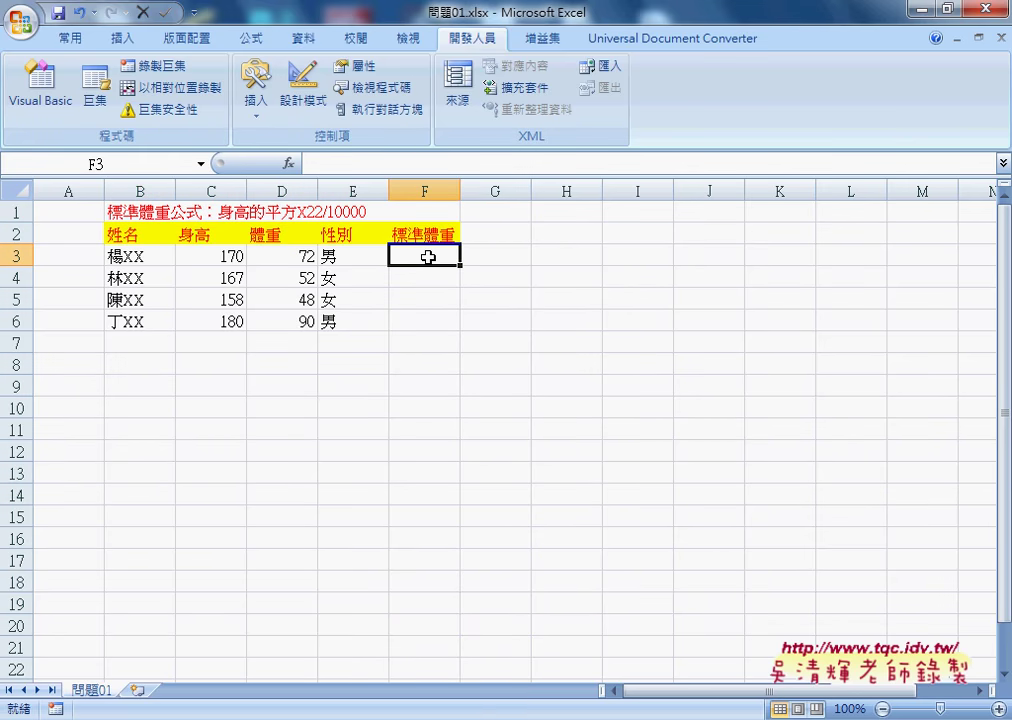